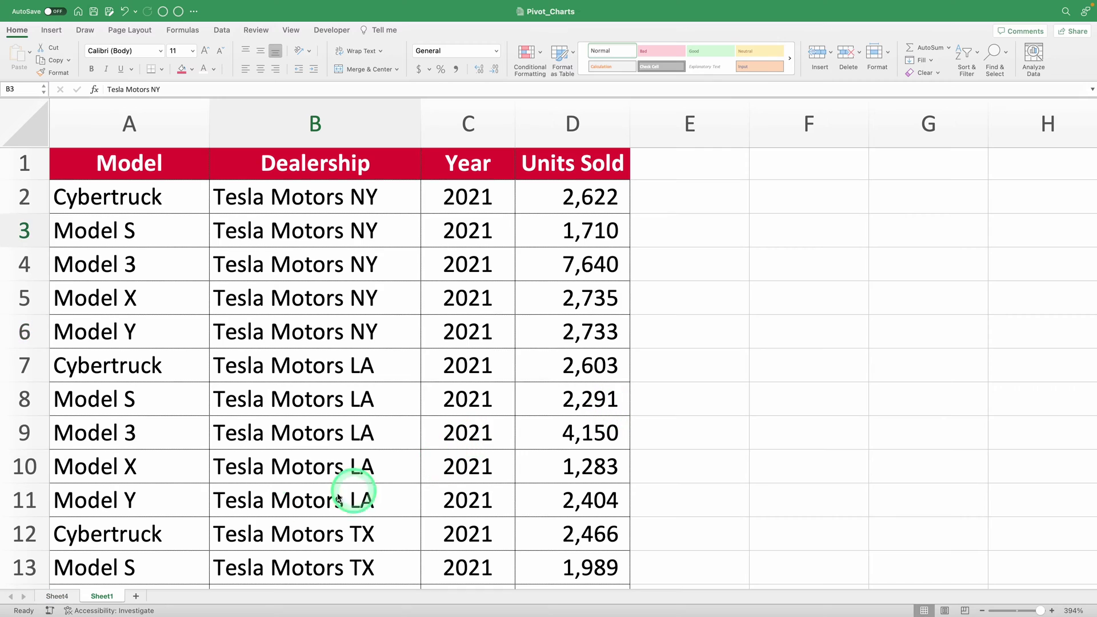
# Preview the finished sheet and inspect the Model, Dealership, Year and Units Sold data columns.
pyautogui.click(58, 596)
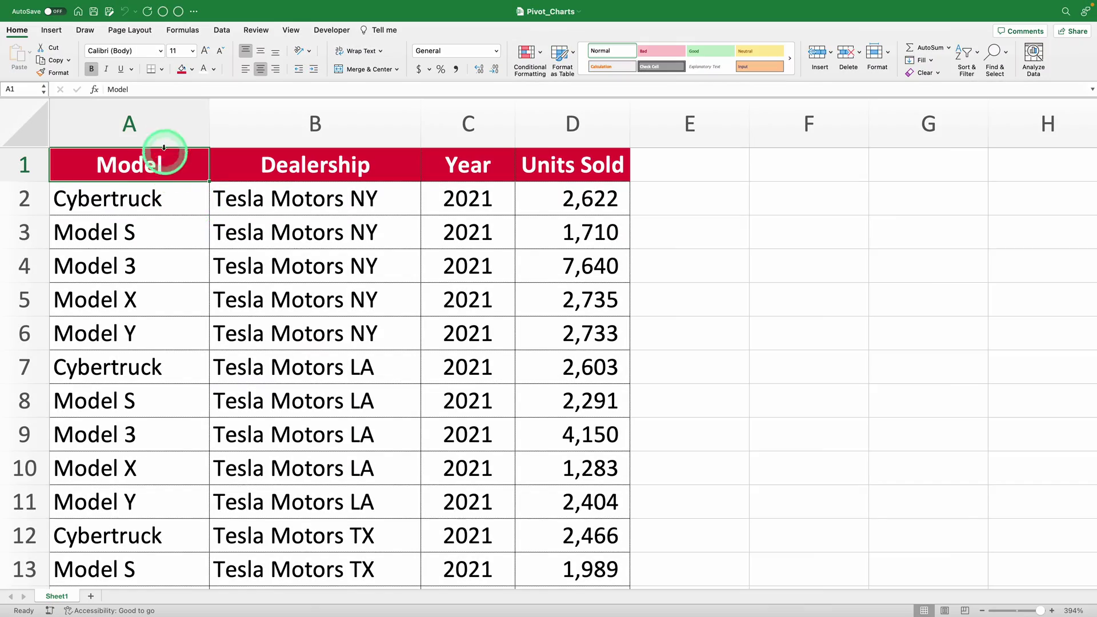
pyautogui.click(163, 124)
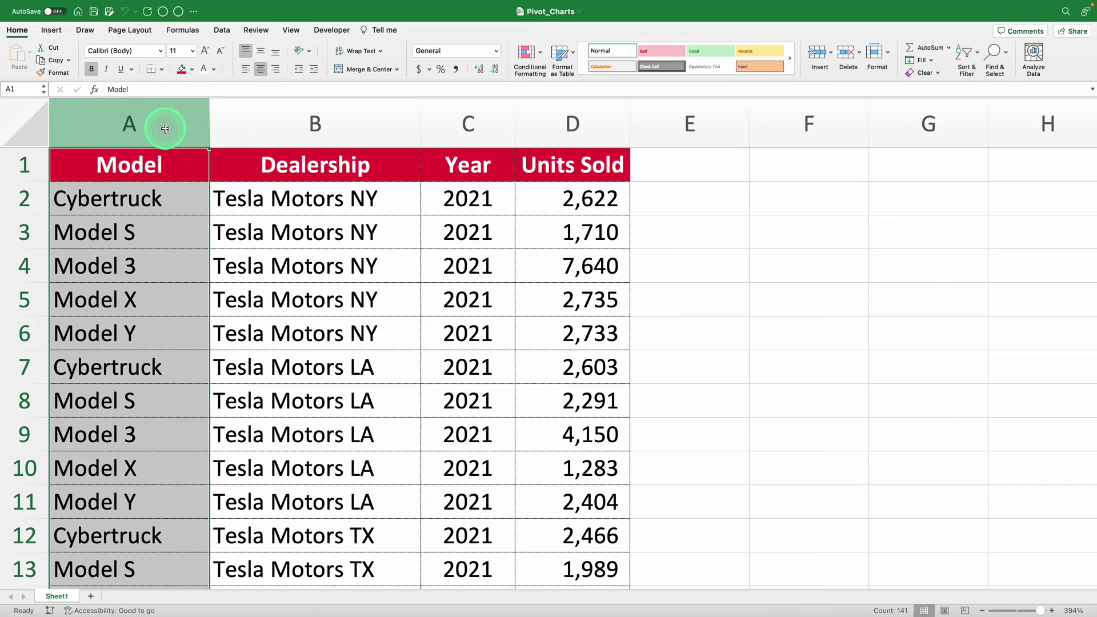
pyautogui.click(301, 117)
pyautogui.click(477, 120)
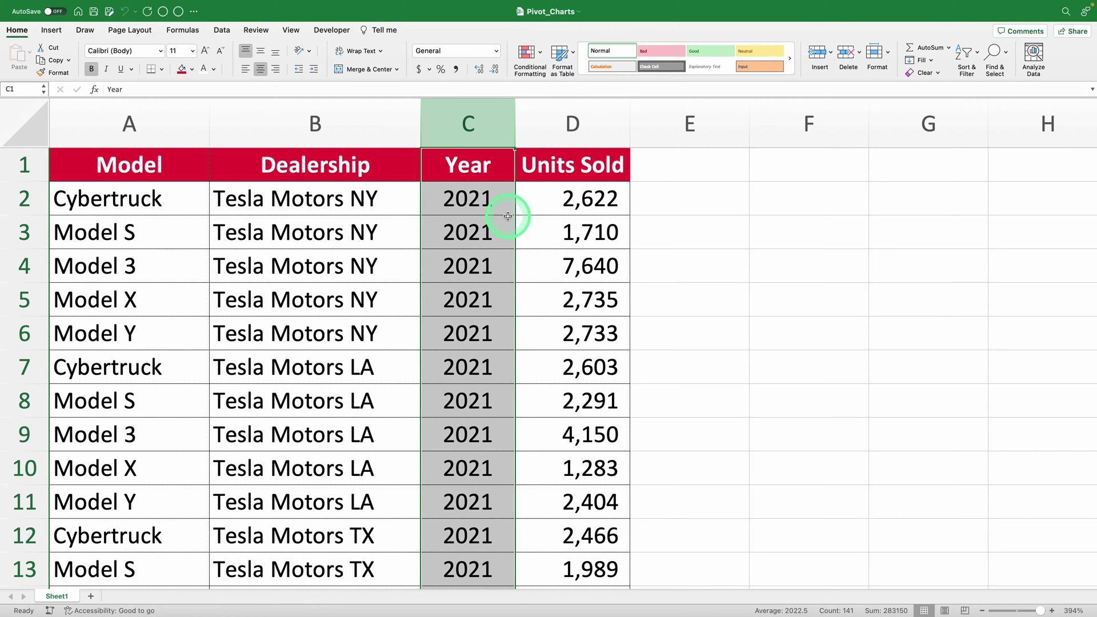
pyautogui.click(580, 118)
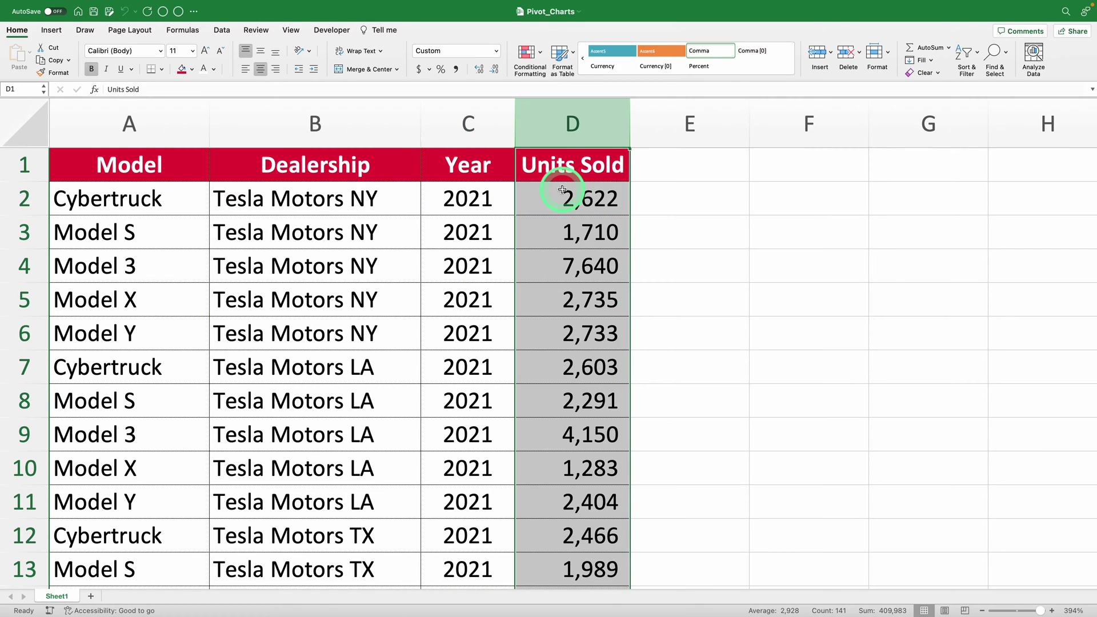
pyautogui.click(21, 196)
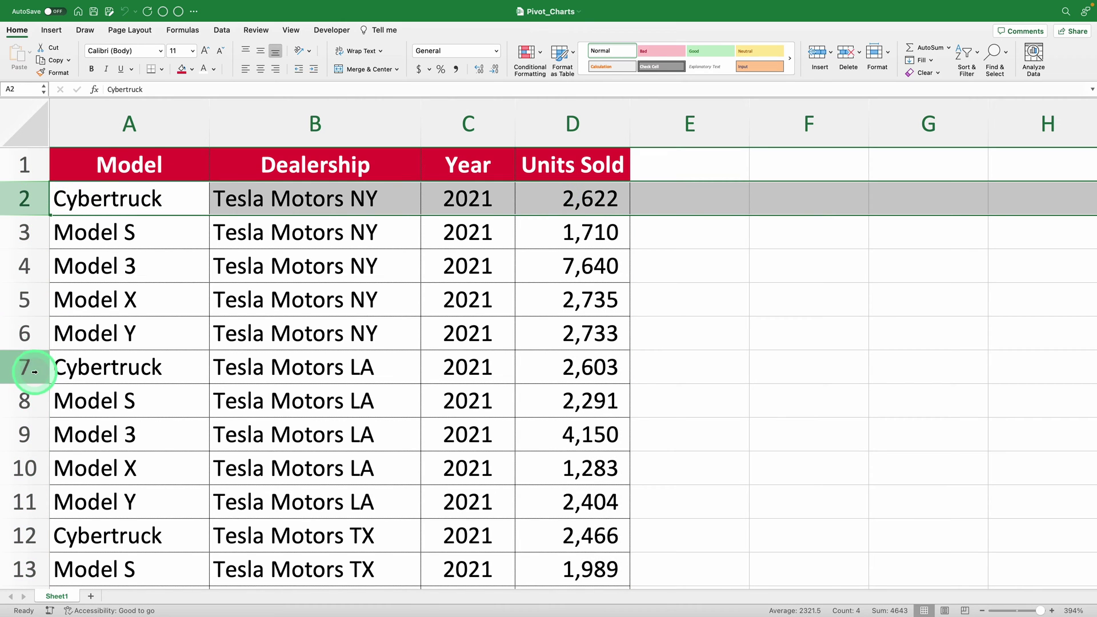
pyautogui.click(22, 366)
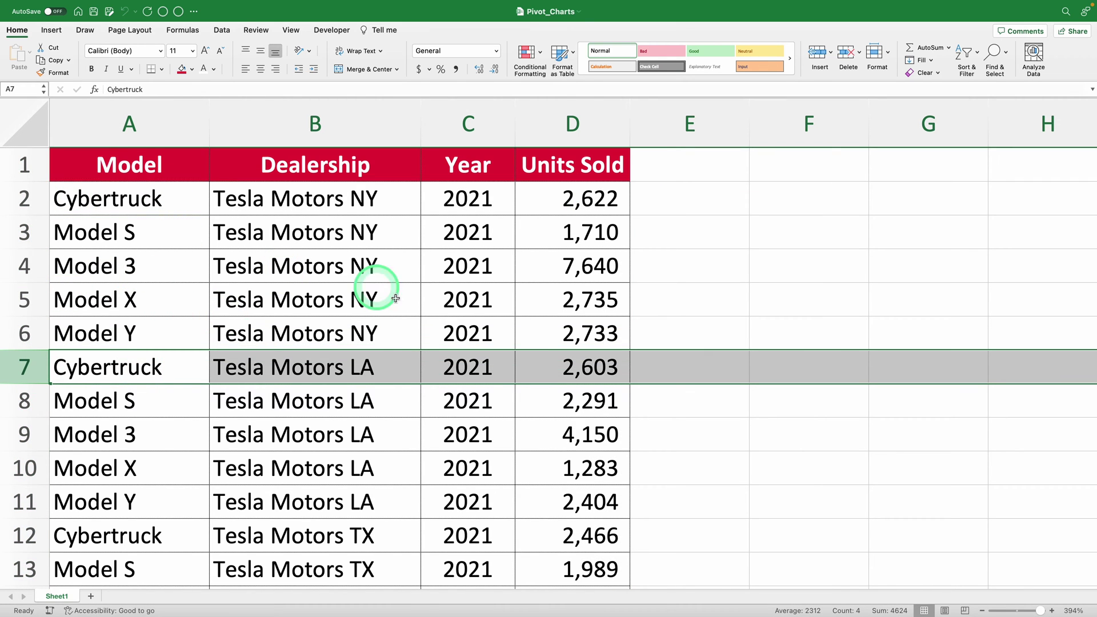
pyautogui.click(468, 124)
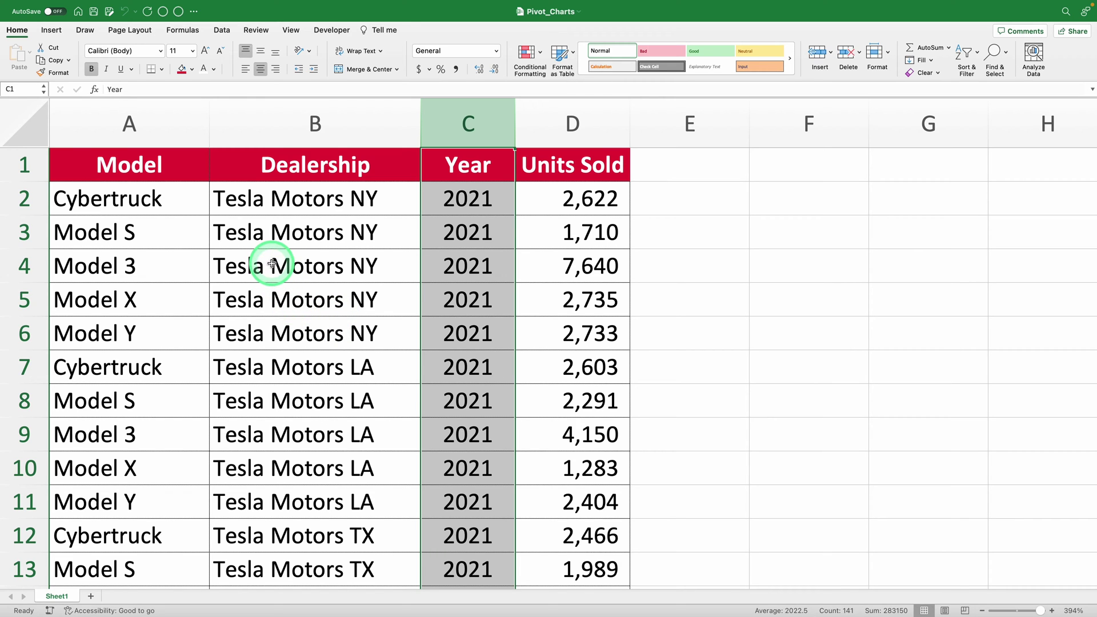
# Insert a PivotTable from Sheet1!$A$1:$D$141 onto a new worksheet.
pyautogui.click(243, 233)
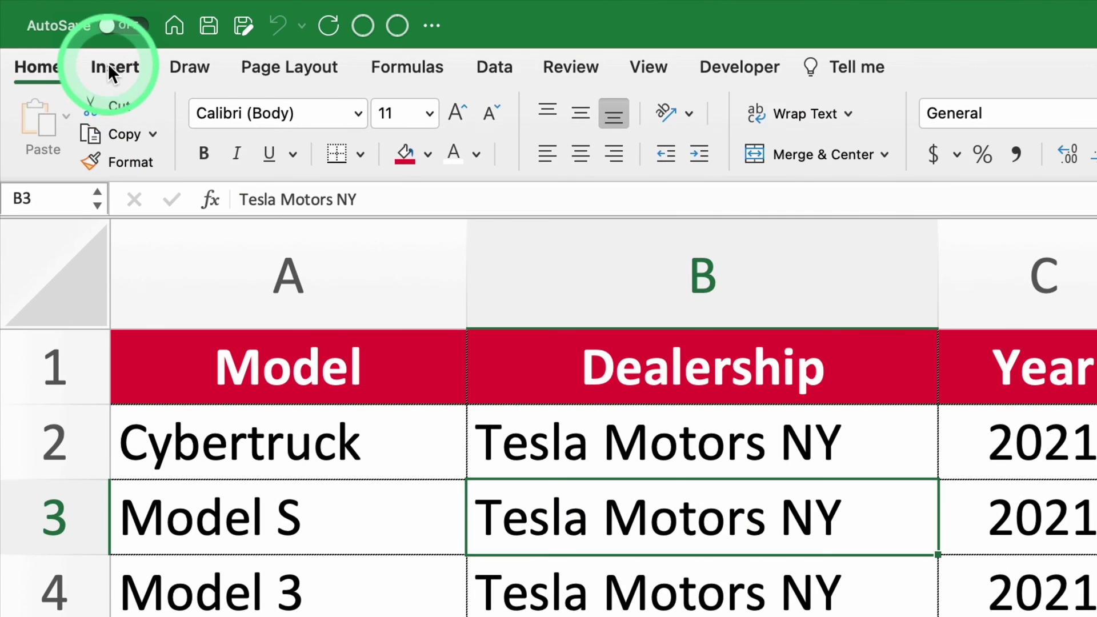
pyautogui.click(49, 31)
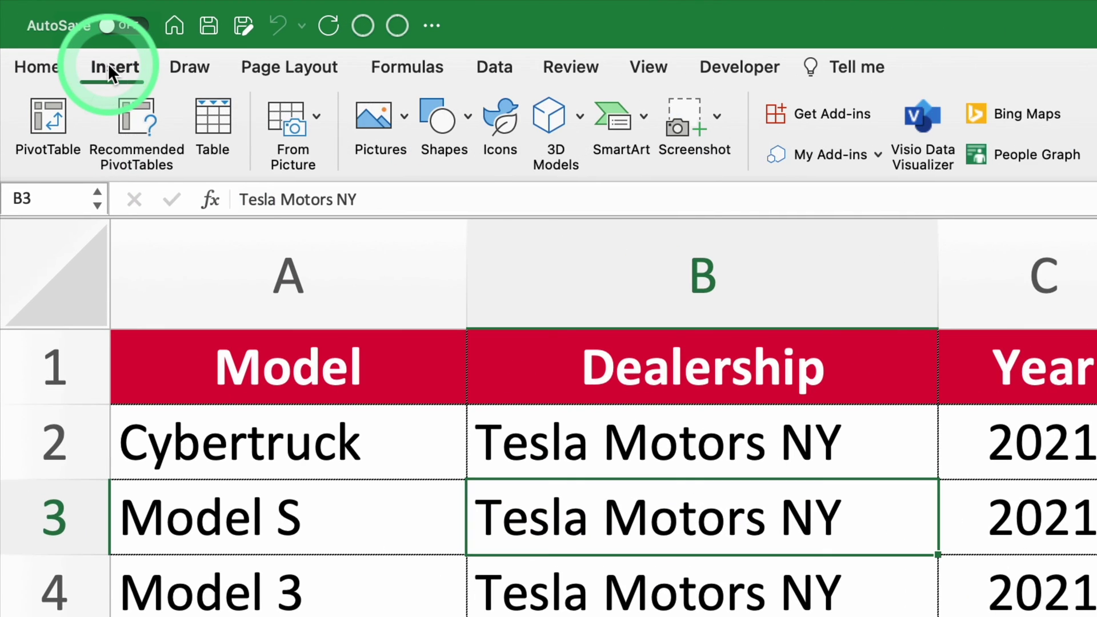
pyautogui.click(57, 123)
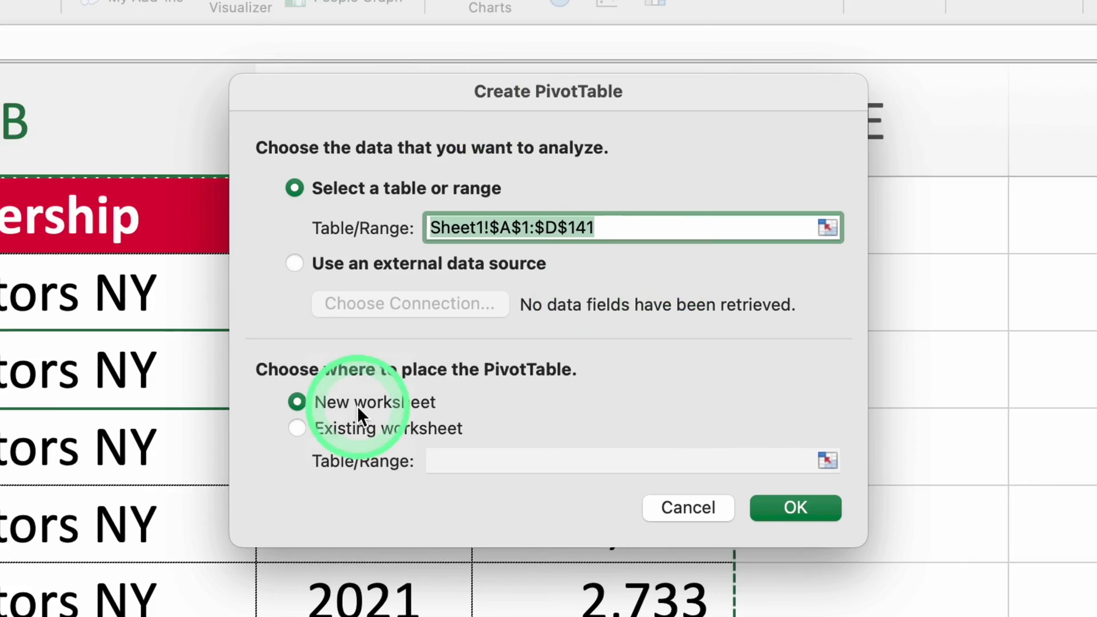
pyautogui.scroll(-20, 336, 411)
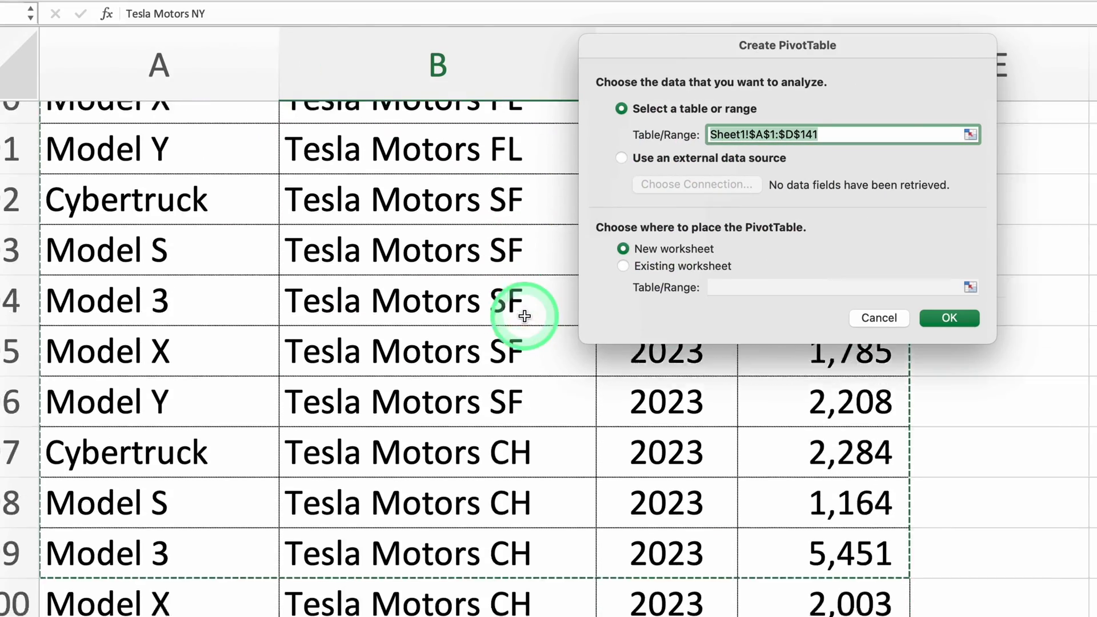
pyautogui.scroll(-12, 524, 316)
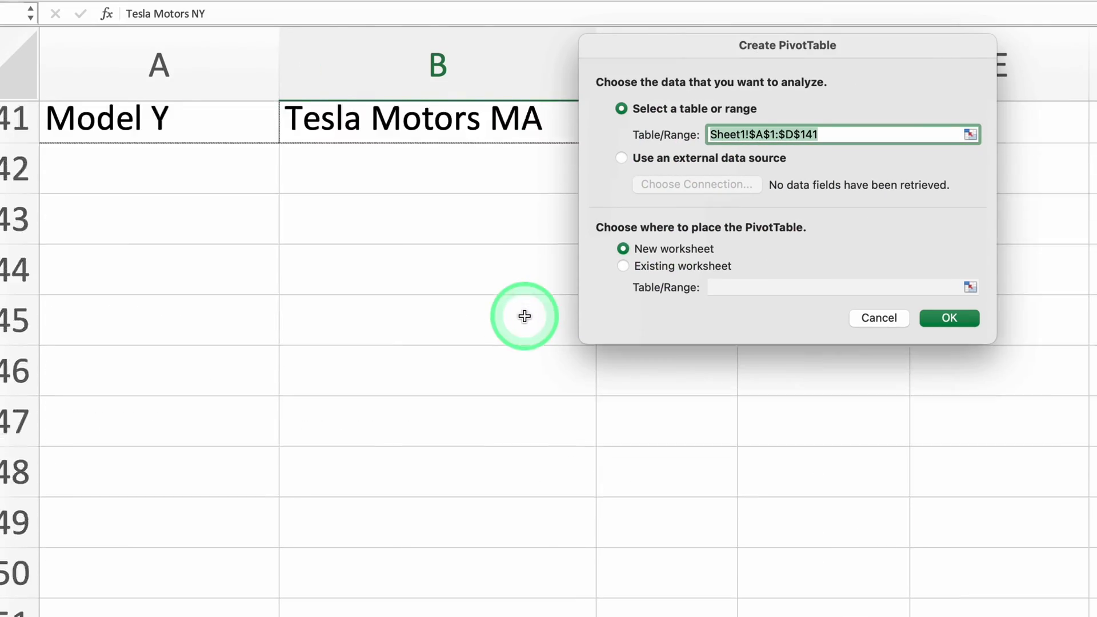
pyautogui.scroll(4, 524, 316)
pyautogui.scroll(5, 525, 316)
pyautogui.scroll(-5, 525, 317)
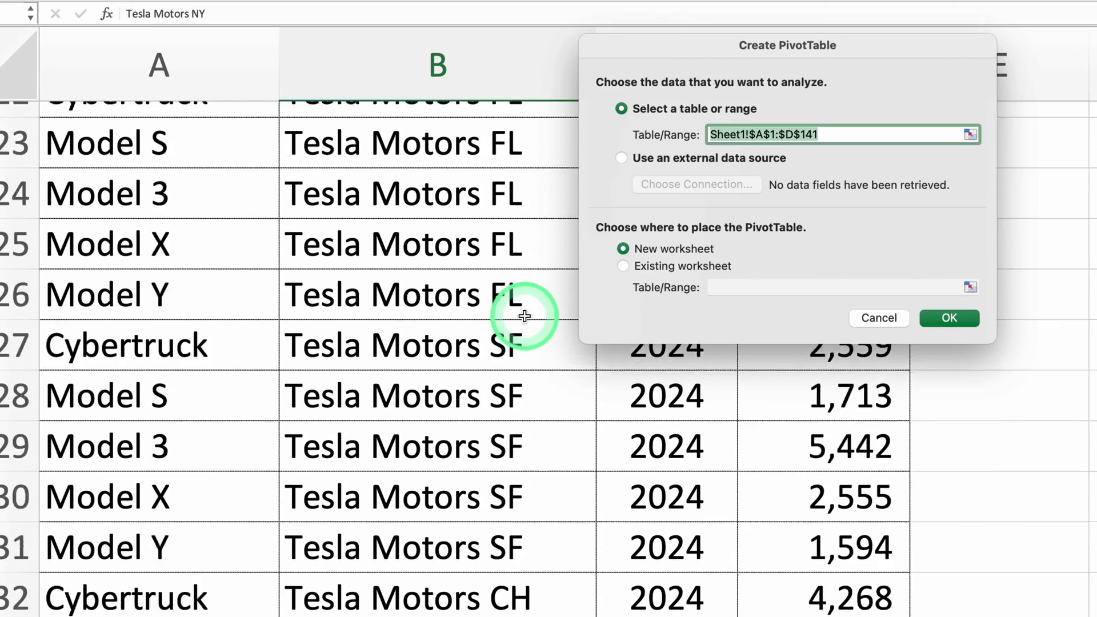
pyautogui.scroll(20, 525, 316)
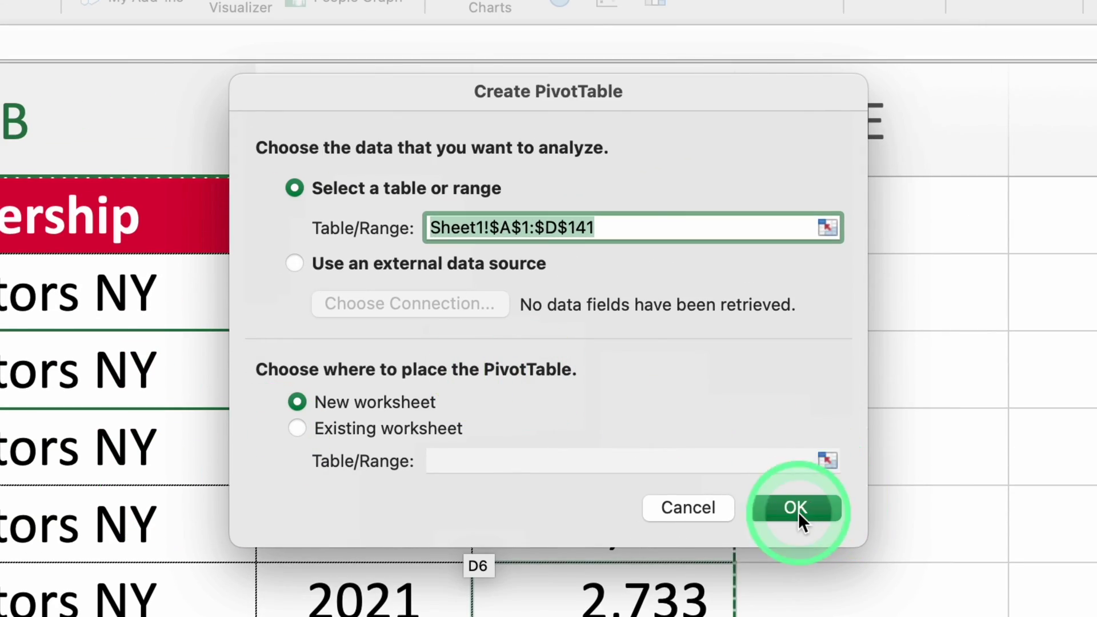
pyautogui.click(799, 513)
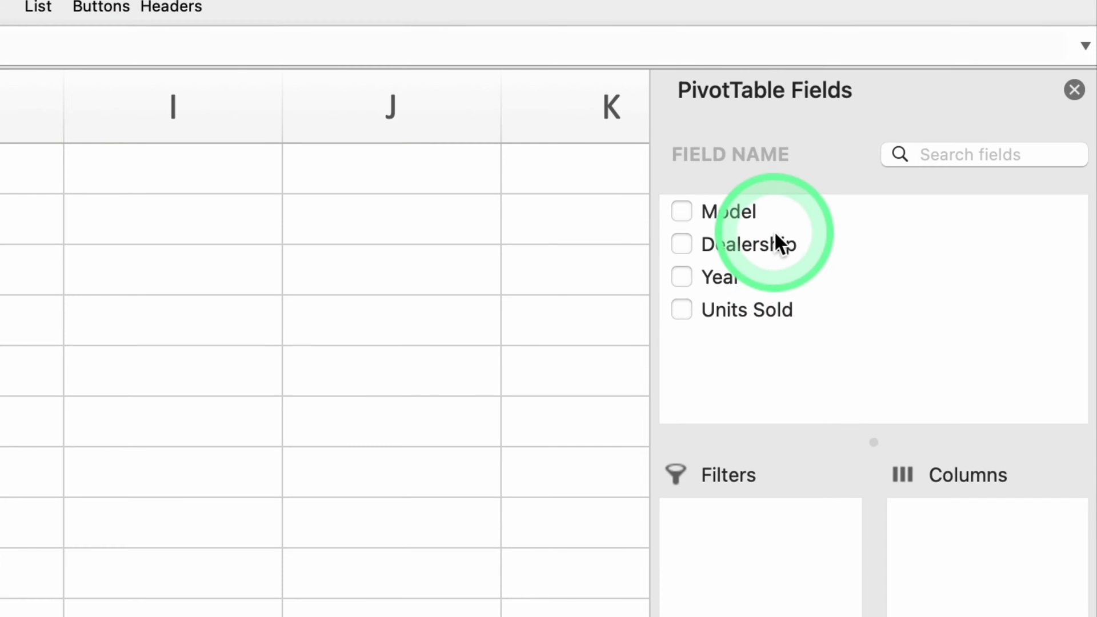
# Put Model in Rows and Units Sold in Values, giving a Grand Total of 409983.
pyautogui.moveTo(757, 209); pyautogui.dragTo(935, 302)
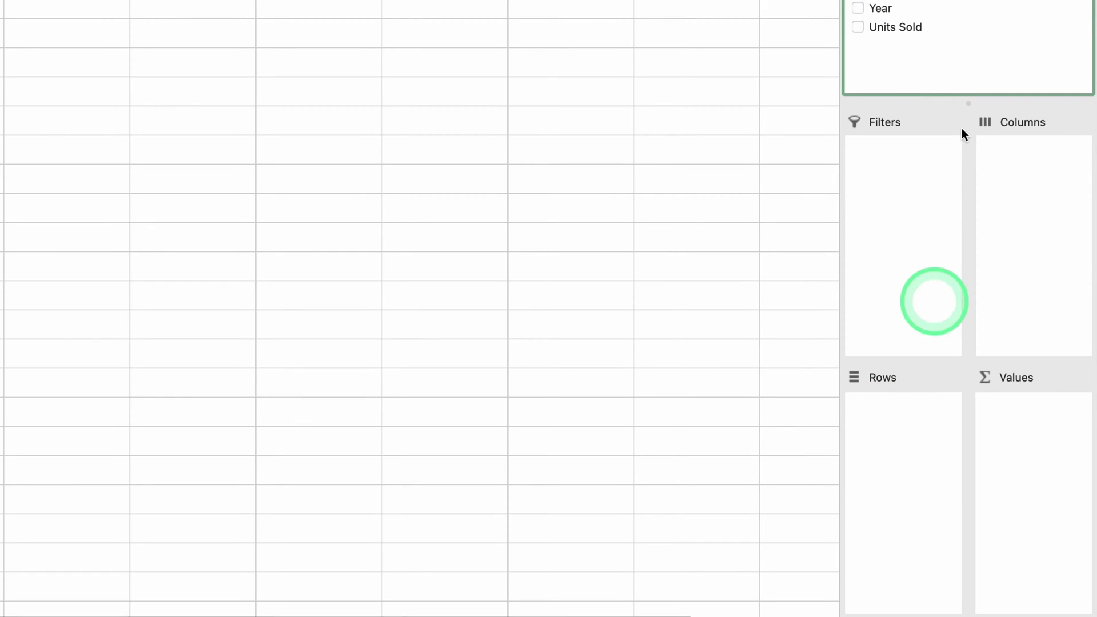
pyautogui.moveTo(895, 27); pyautogui.dragTo(995, 169)
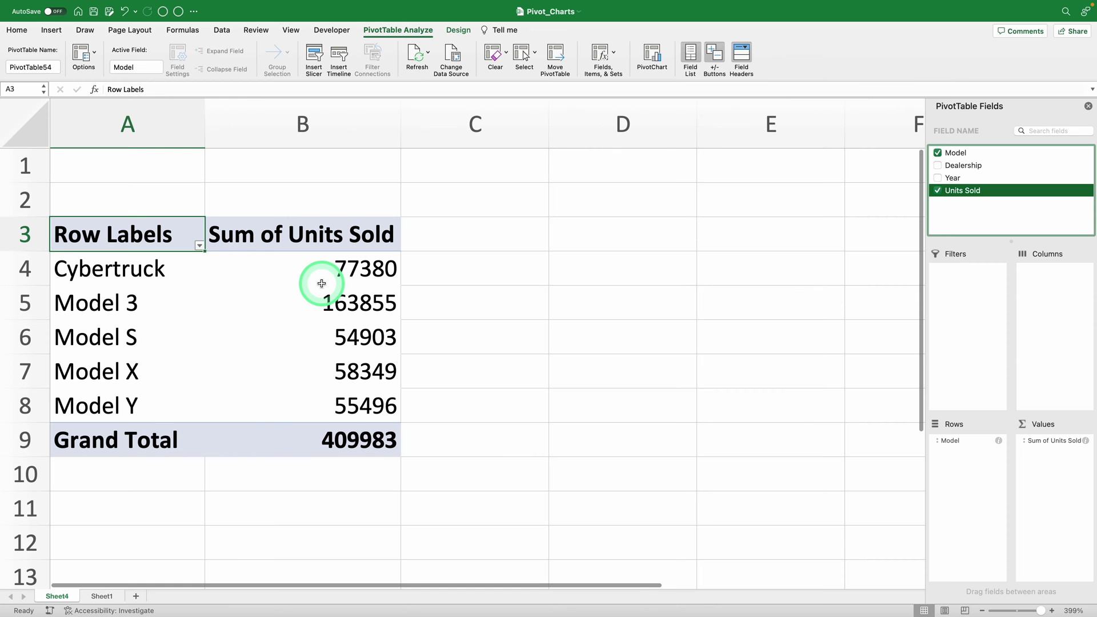
# Show Units Sold values as % of Column Total, with Model 3 at 39.97%.
pyautogui.click(478, 275)
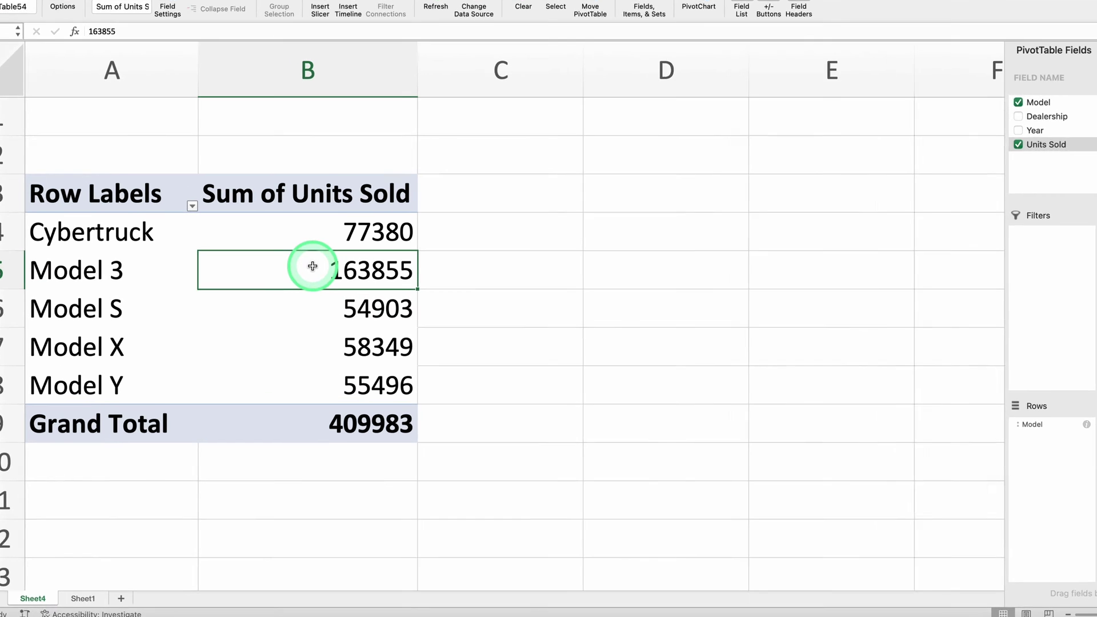
pyautogui.rightClick(307, 299)
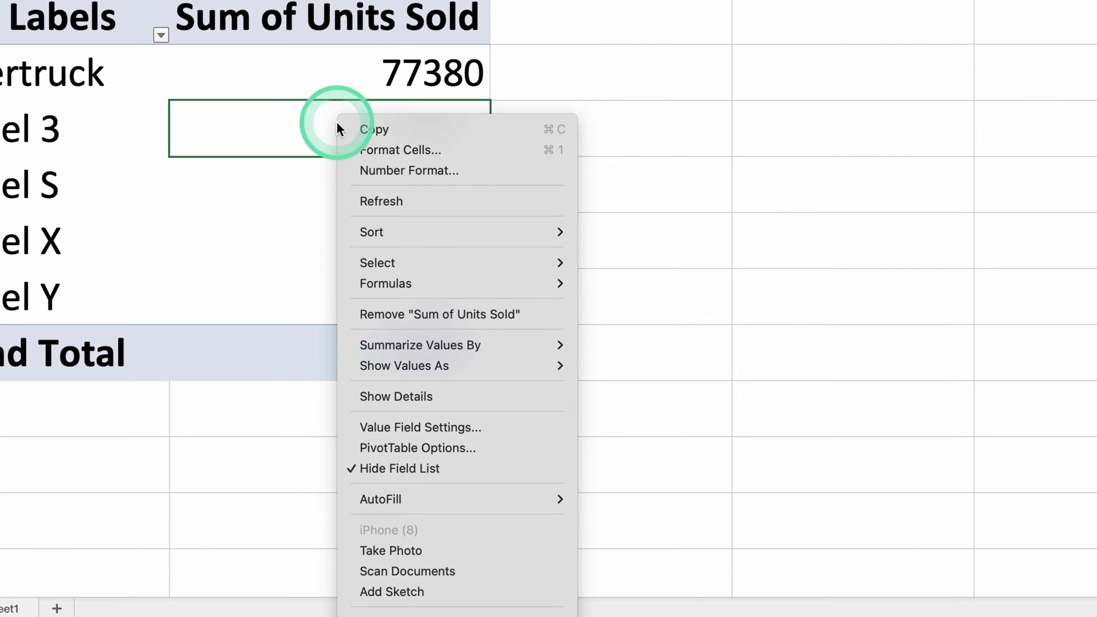
pyautogui.moveTo(457, 366)
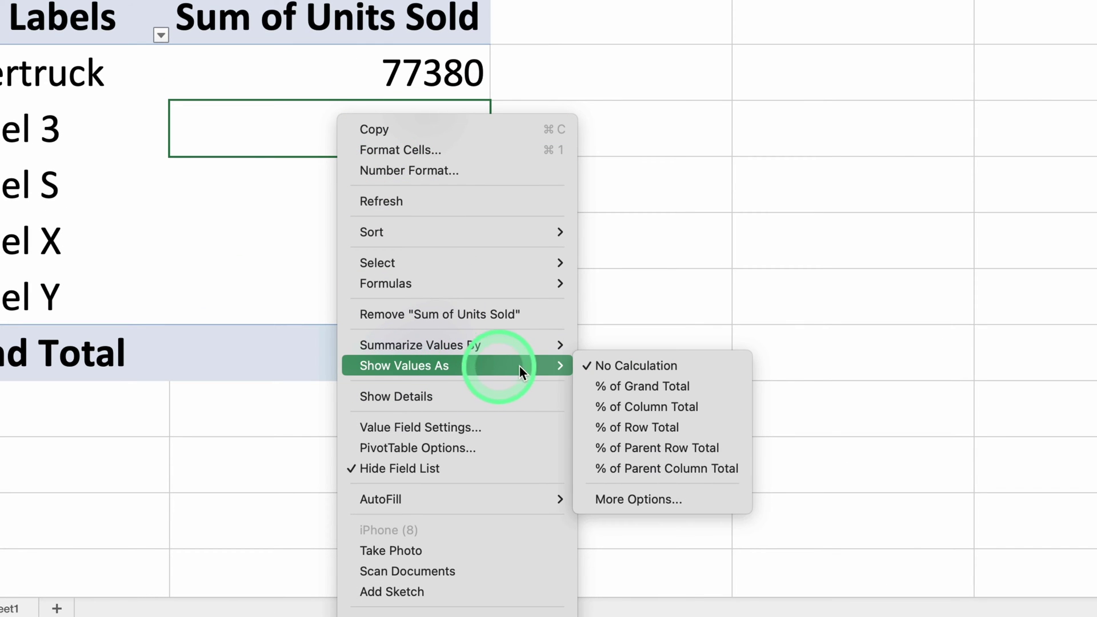
pyautogui.click(653, 407)
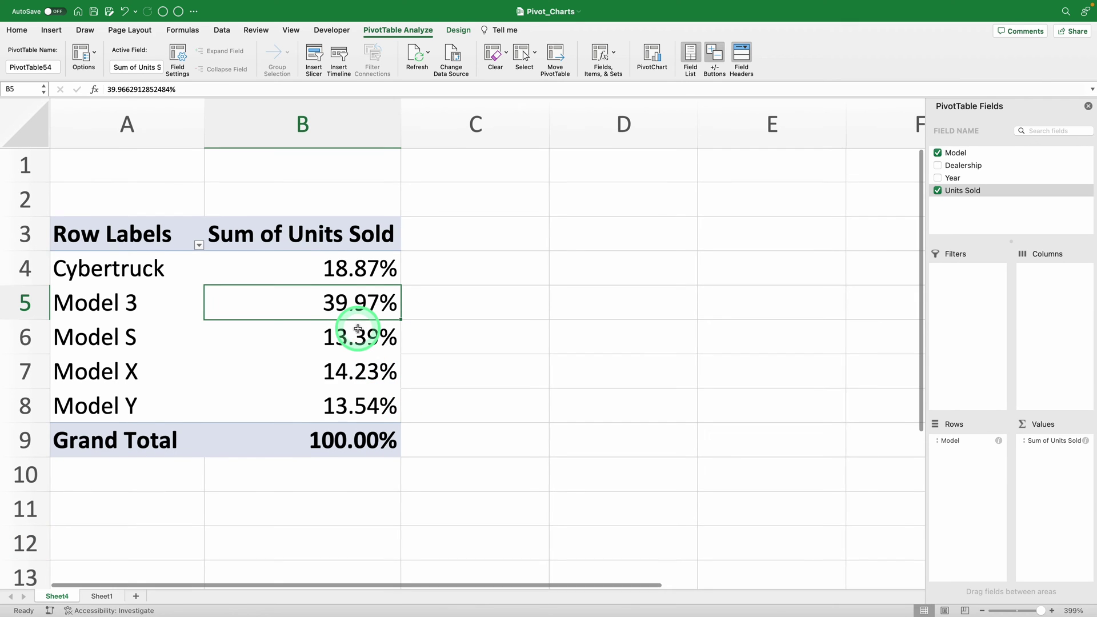
pyautogui.scroll(-2, 359, 330)
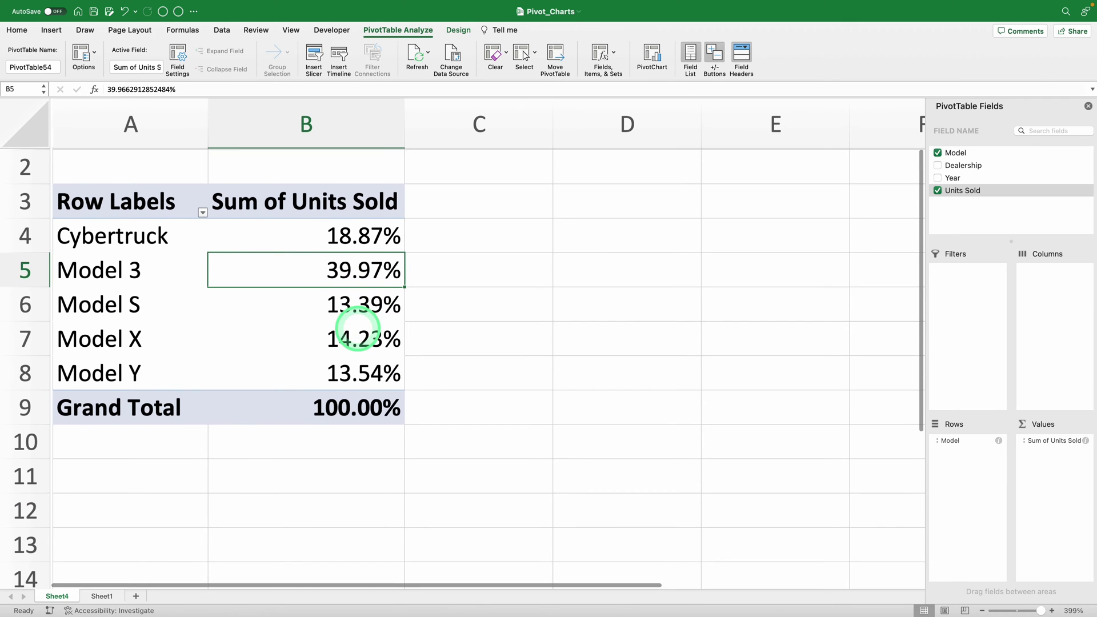
pyautogui.scroll(-1, 359, 331)
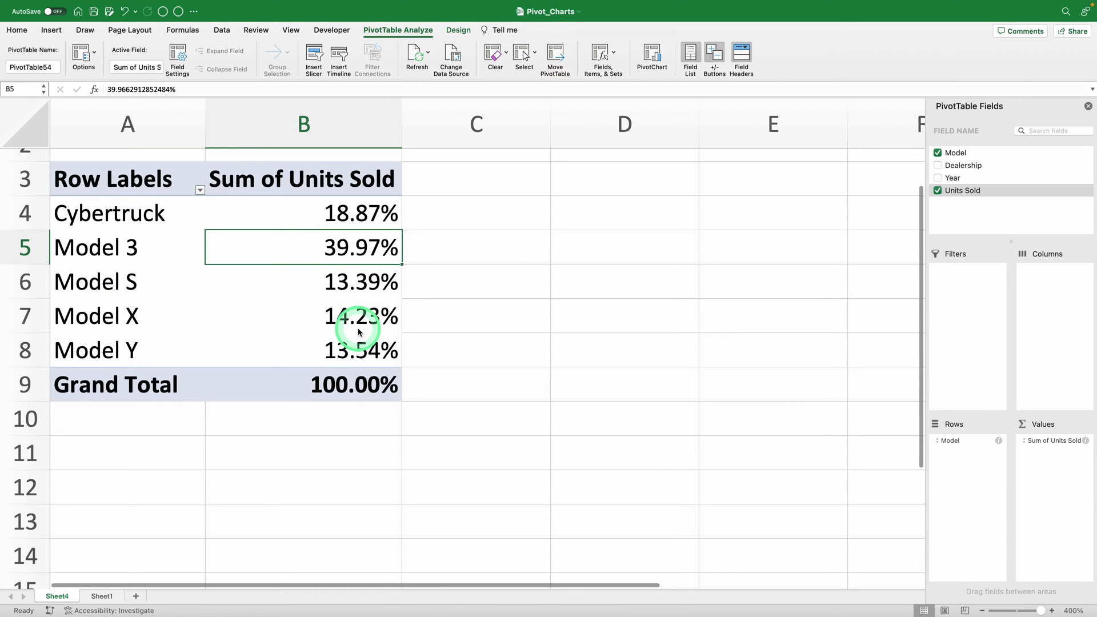
# Insert a column PivotChart titled Total and move it to the right of the pivot table.
pyautogui.click(337, 313)
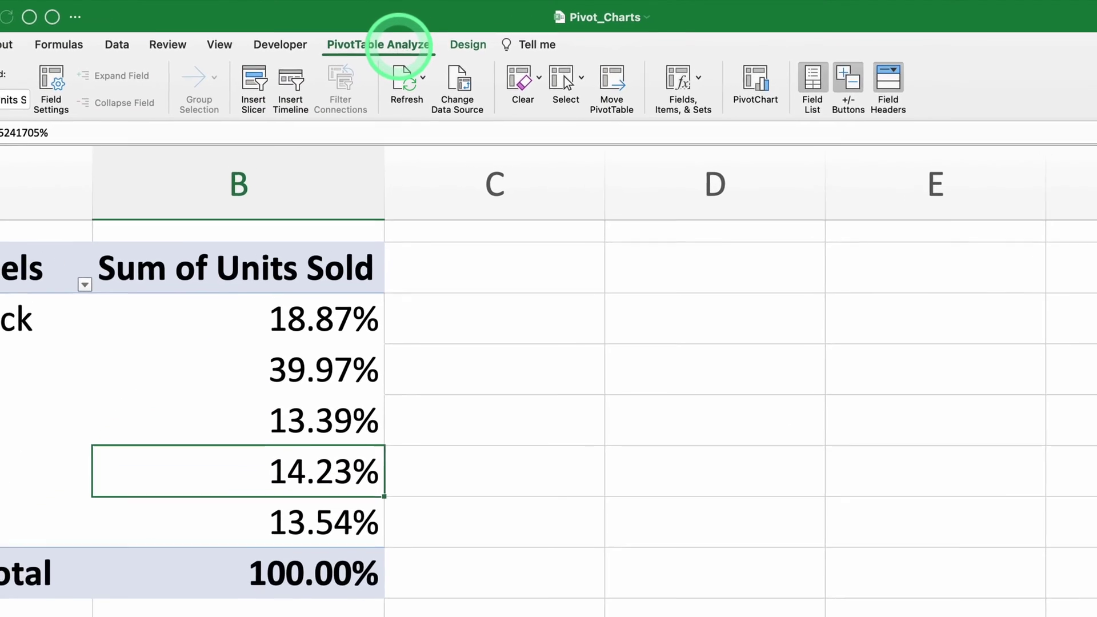
pyautogui.click(867, 82)
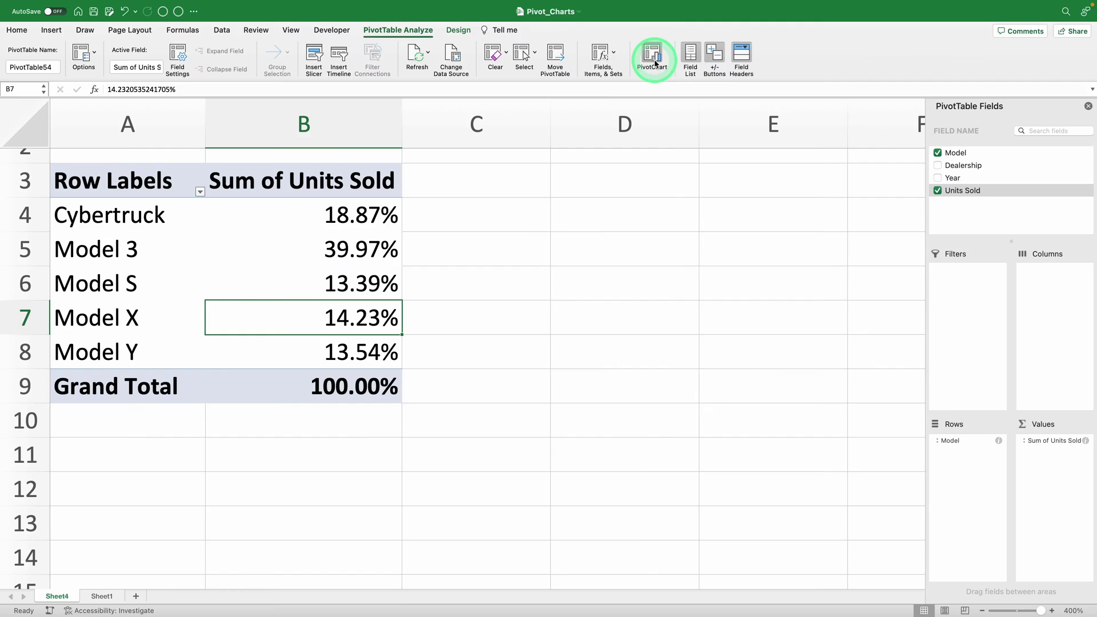
pyautogui.click(573, 204)
pyautogui.scroll(-5, 573, 204)
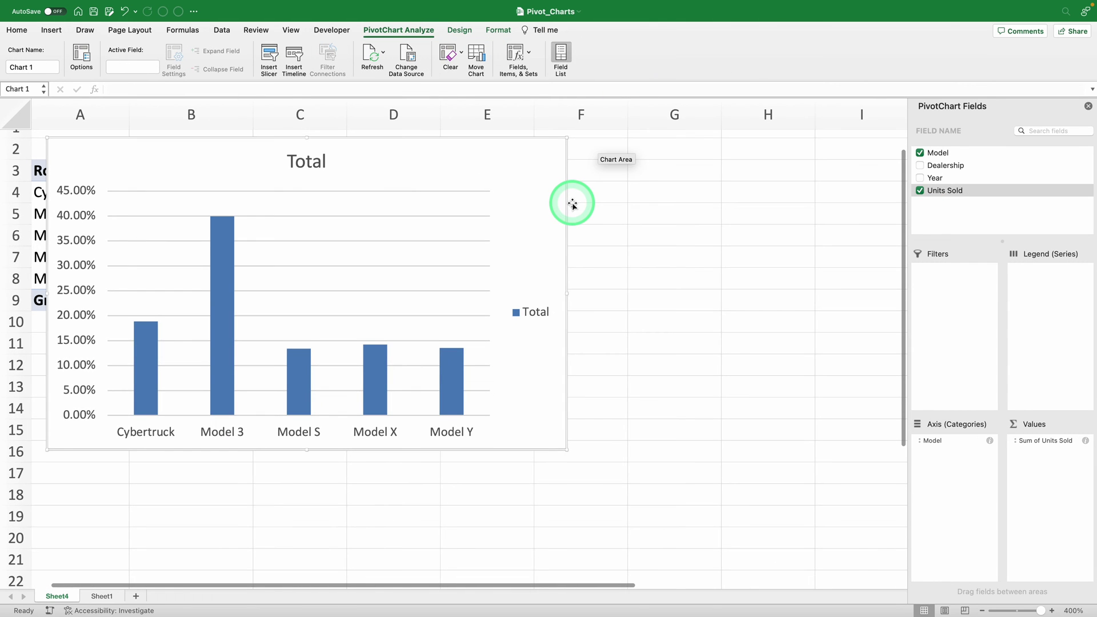
pyautogui.click(448, 156)
pyautogui.moveTo(453, 151); pyautogui.dragTo(650, 166)
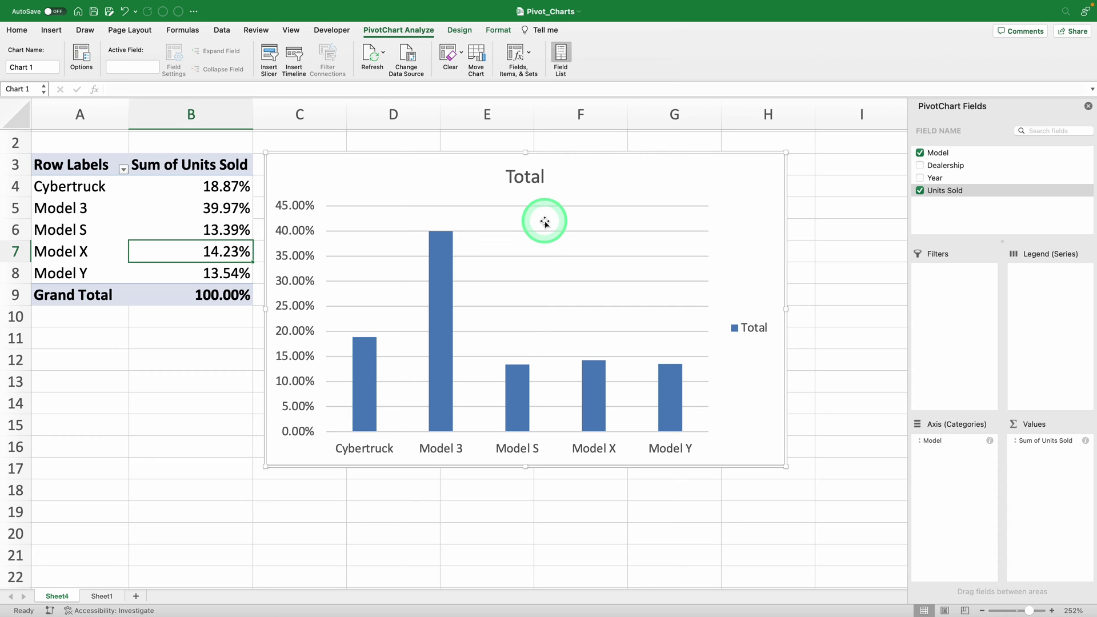
pyautogui.scroll(2, 545, 223)
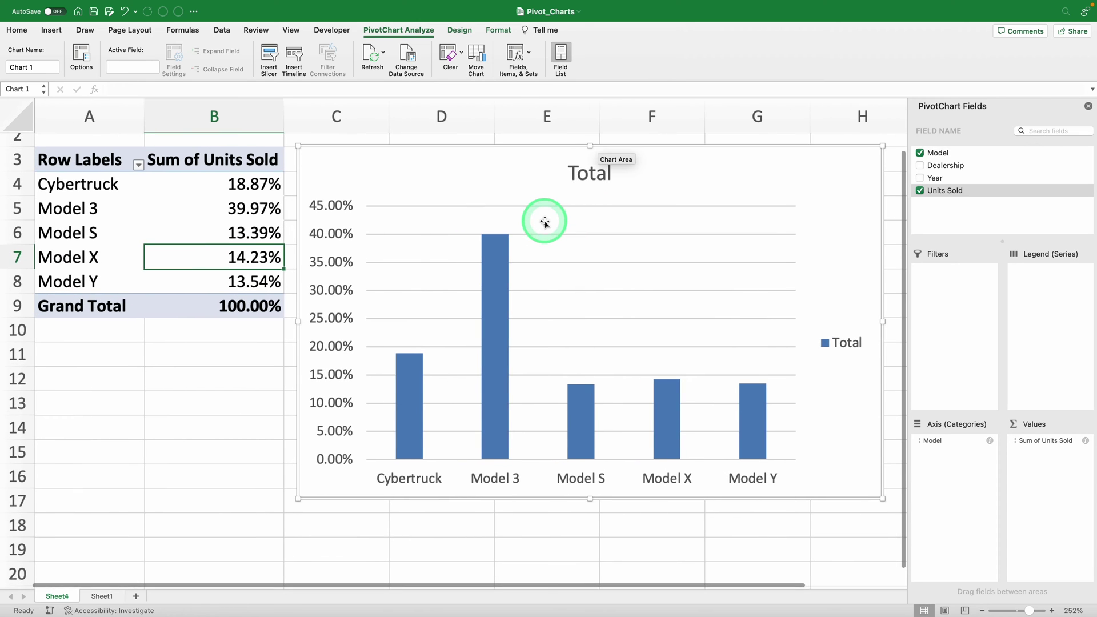
pyautogui.scroll(2, 544, 223)
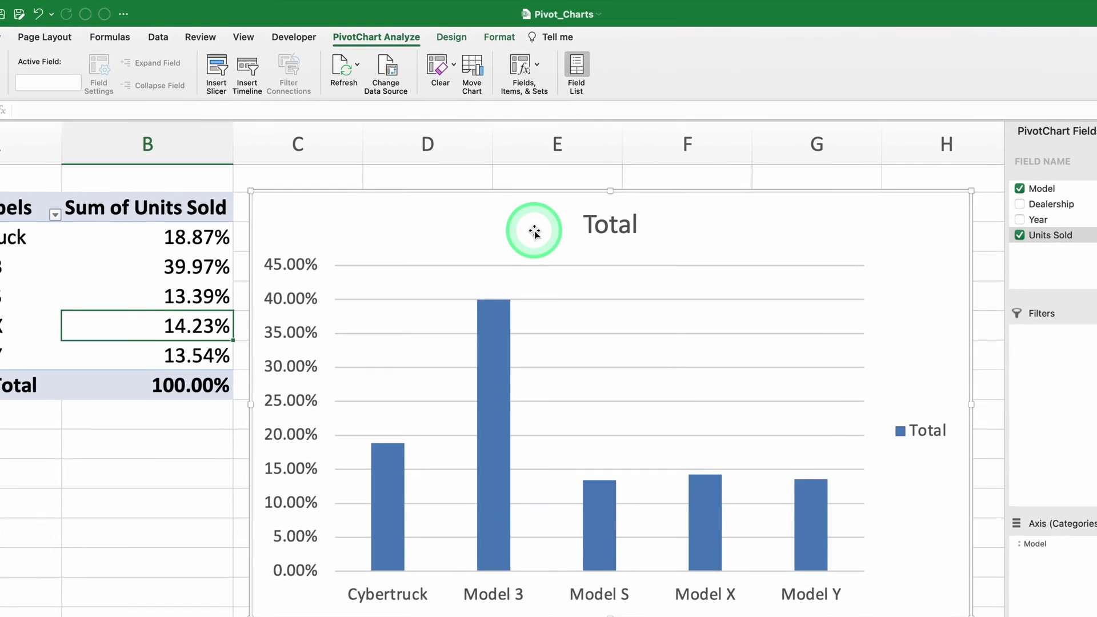
# Change the pivot chart type to a 2-D Pie across the five models.
pyautogui.click(440, 47)
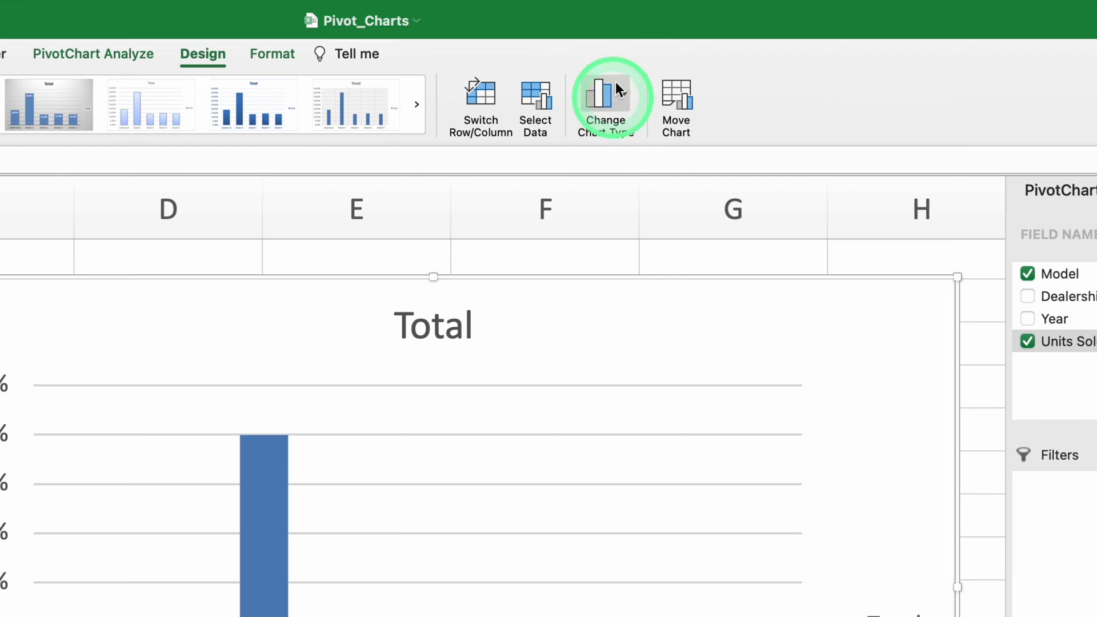
pyautogui.click(623, 93)
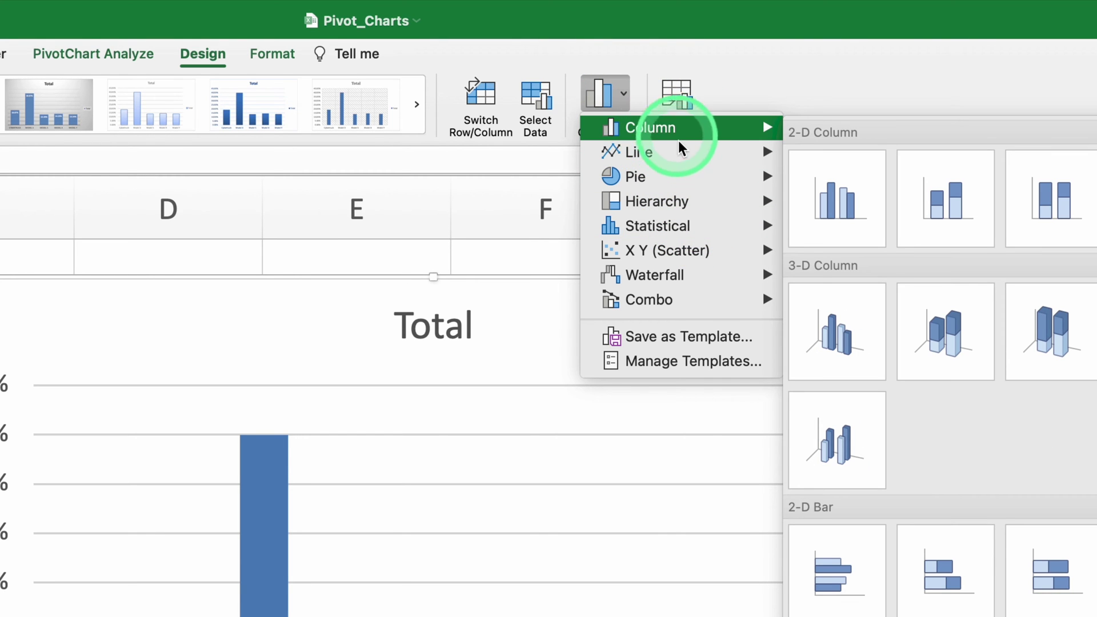
pyautogui.moveTo(663, 165)
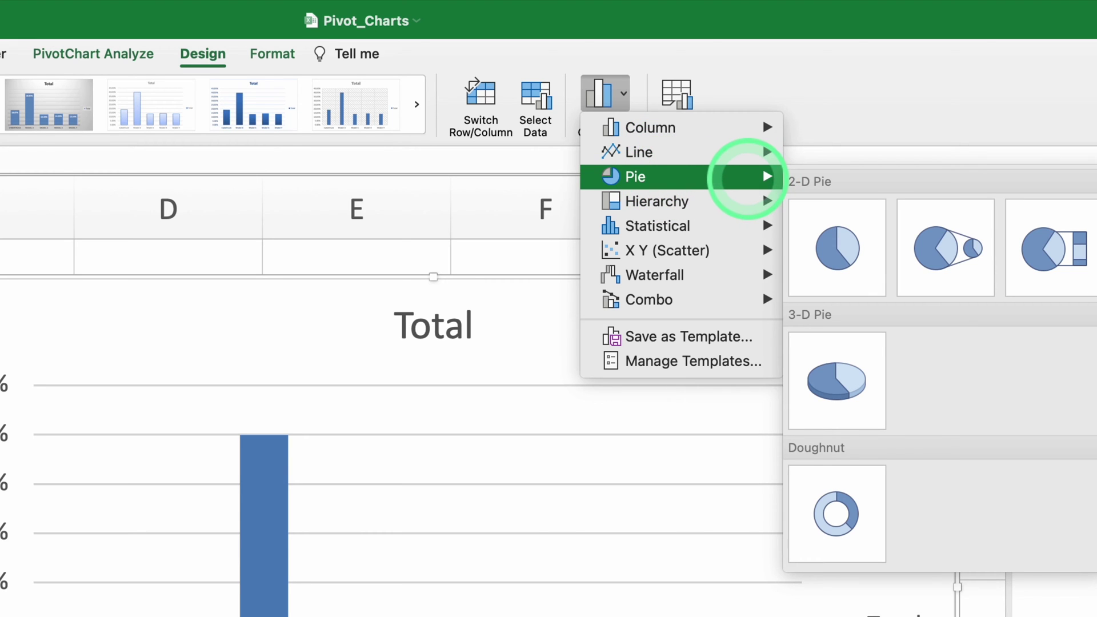
pyautogui.click(838, 235)
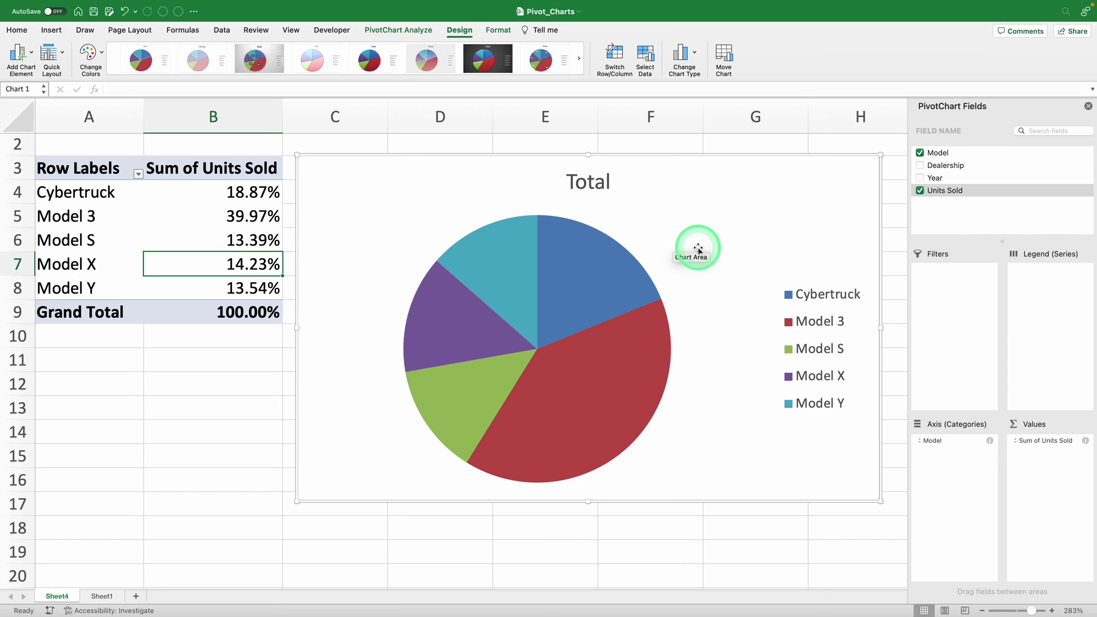
# Apply Quick Layout 1 so each slice shows its model name and percentage, e.g. Model 3 40%.
pyautogui.moveTo(586, 310)
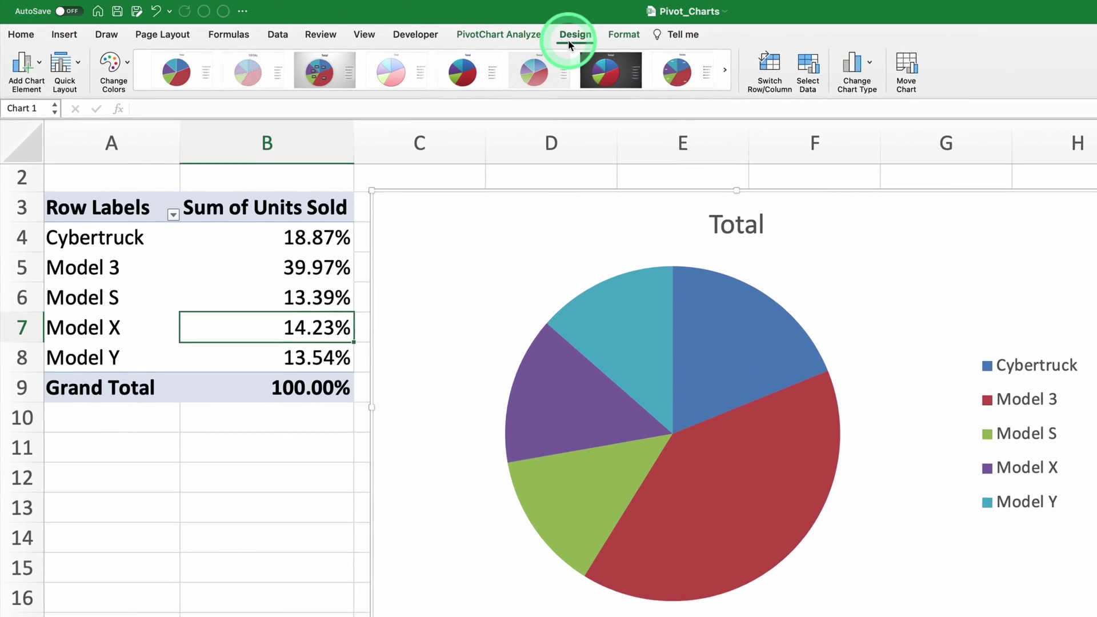
pyautogui.click(64, 67)
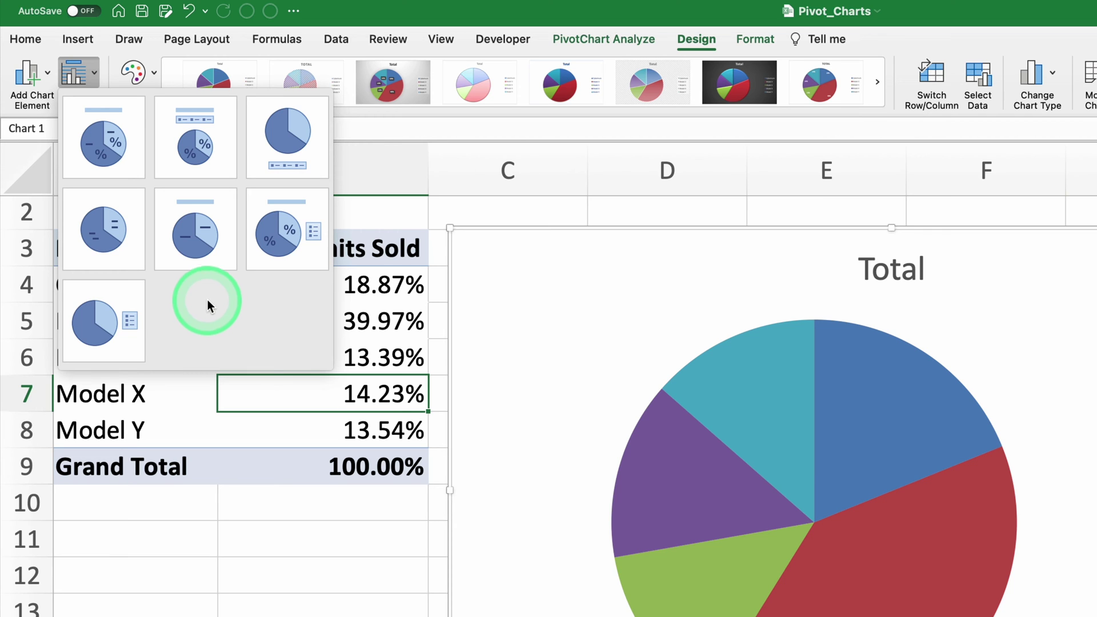
pyautogui.click(121, 159)
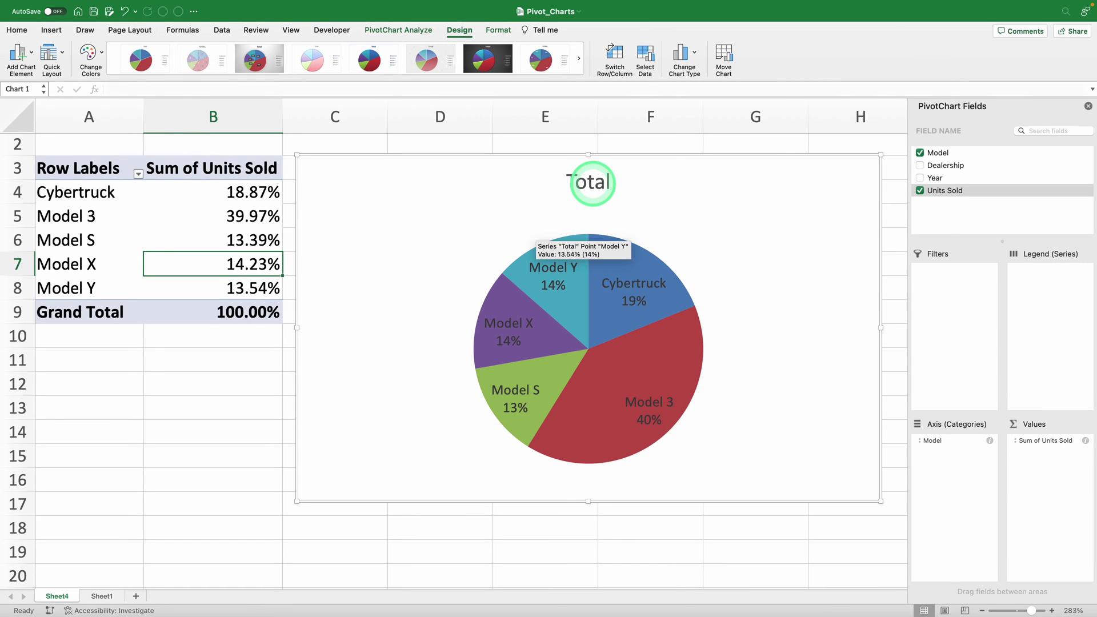
pyautogui.click(592, 183)
# Replace the chart title Total with 'Share of sales per model'.
pyautogui.doubleClick(594, 184)
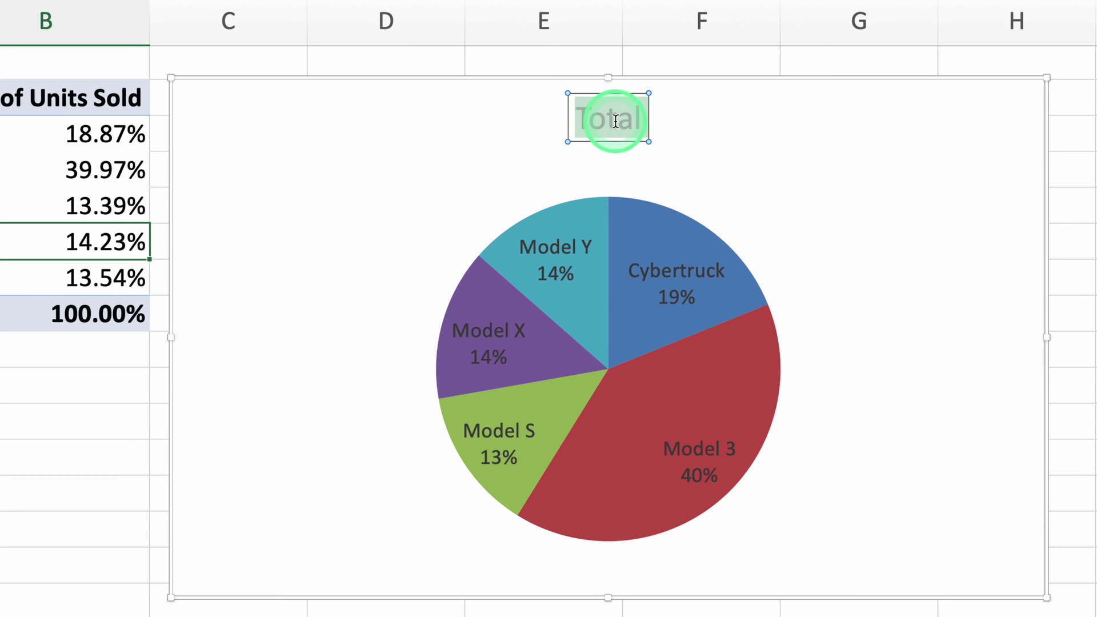
pyautogui.write('Share')
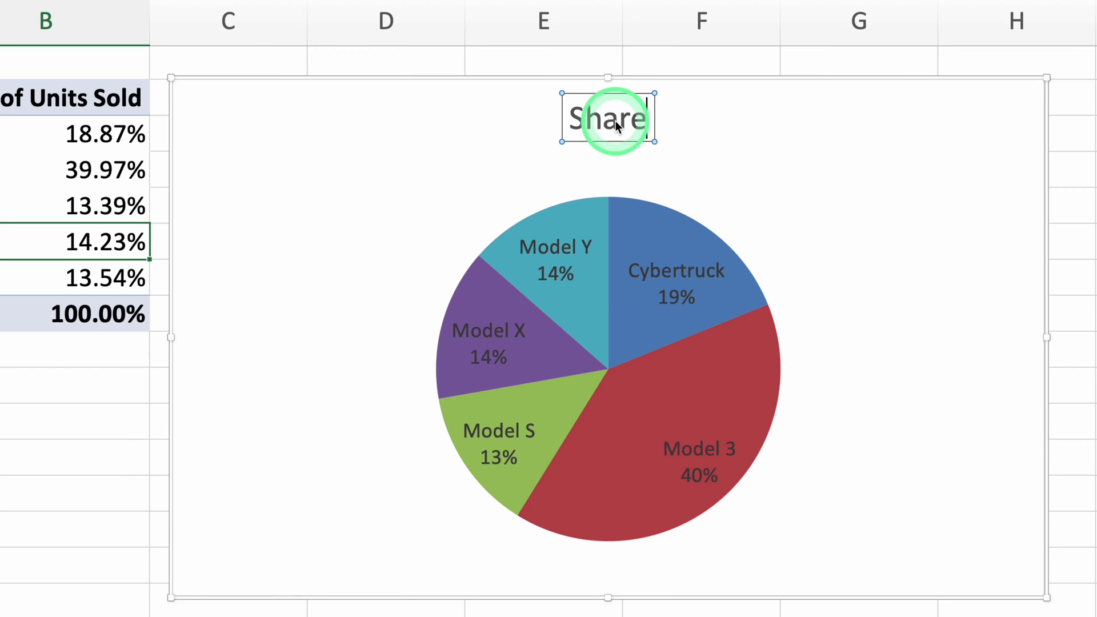
pyautogui.write(' of sales per model')
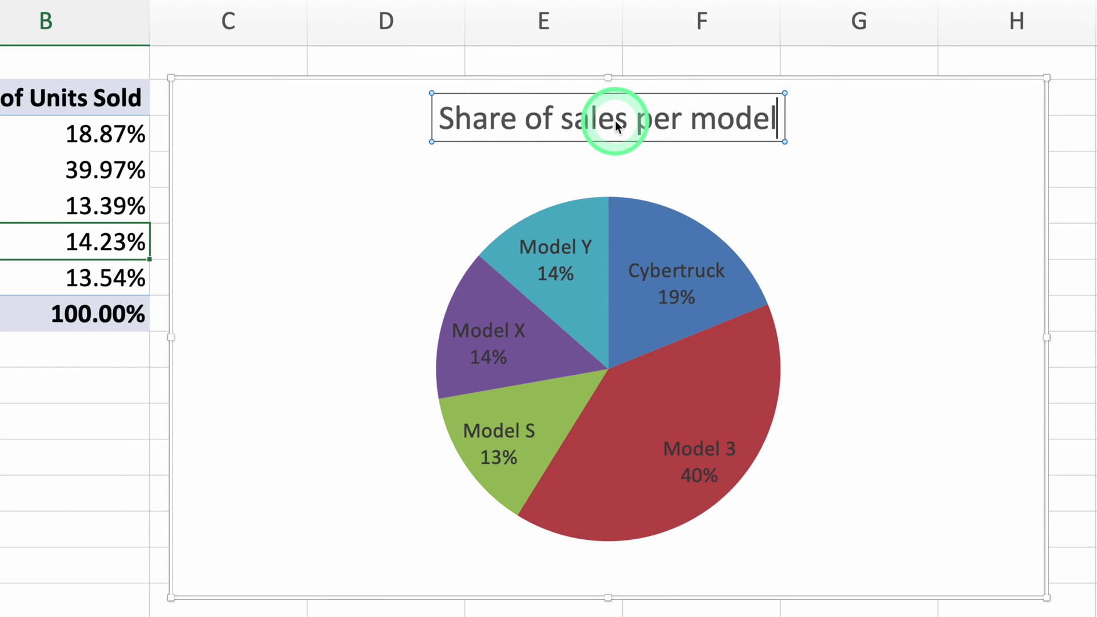
pyautogui.click(874, 253)
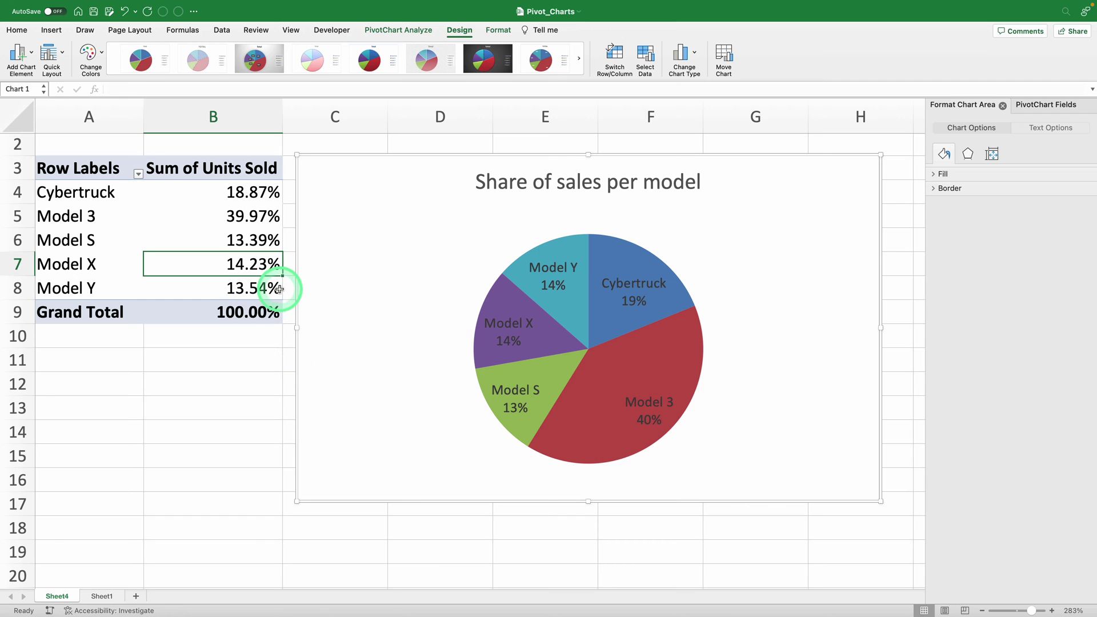
# Copy the whole pivot table and paste the copy at cell A19.
pyautogui.click(153, 232)
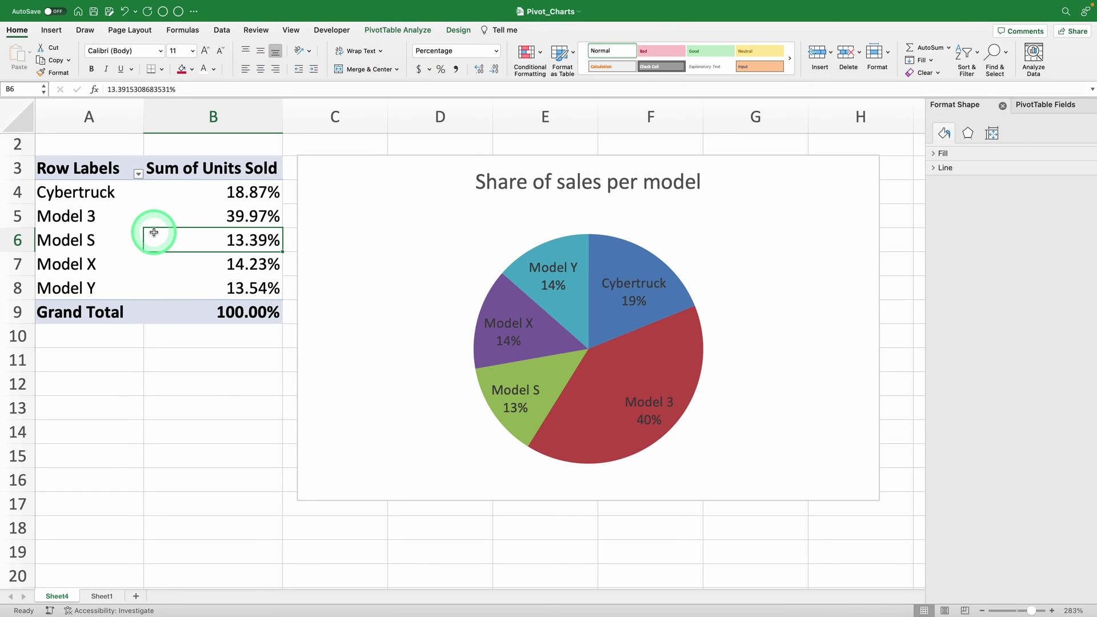
pyautogui.press('super+a')
pyautogui.press('super+c')
pyautogui.scroll(-3, 152, 230)
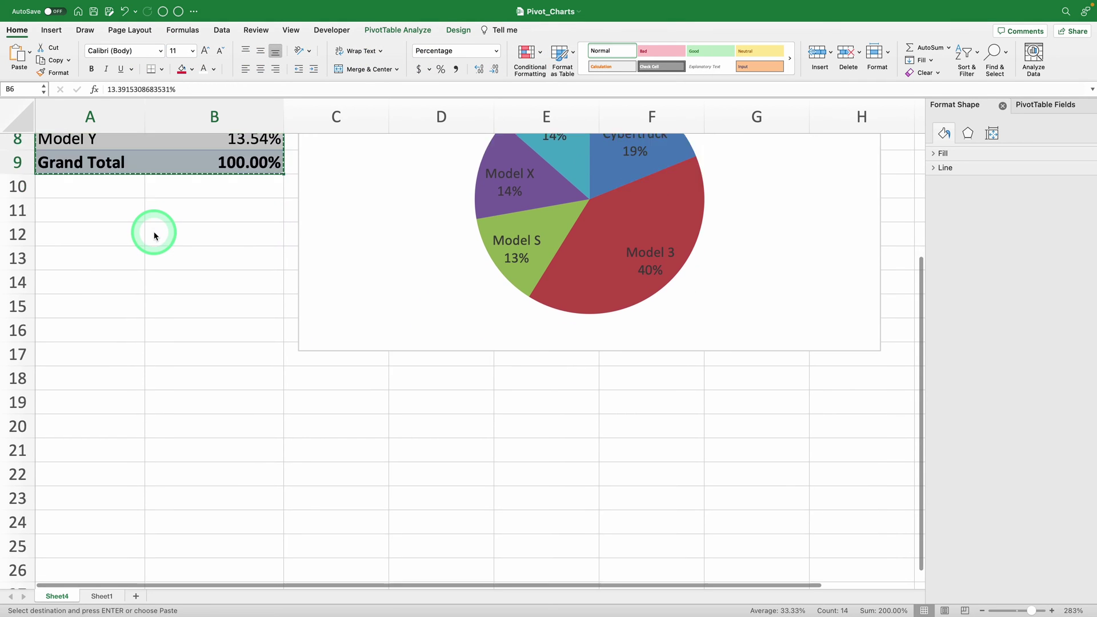
pyautogui.click(104, 348)
pyautogui.press('super+v')
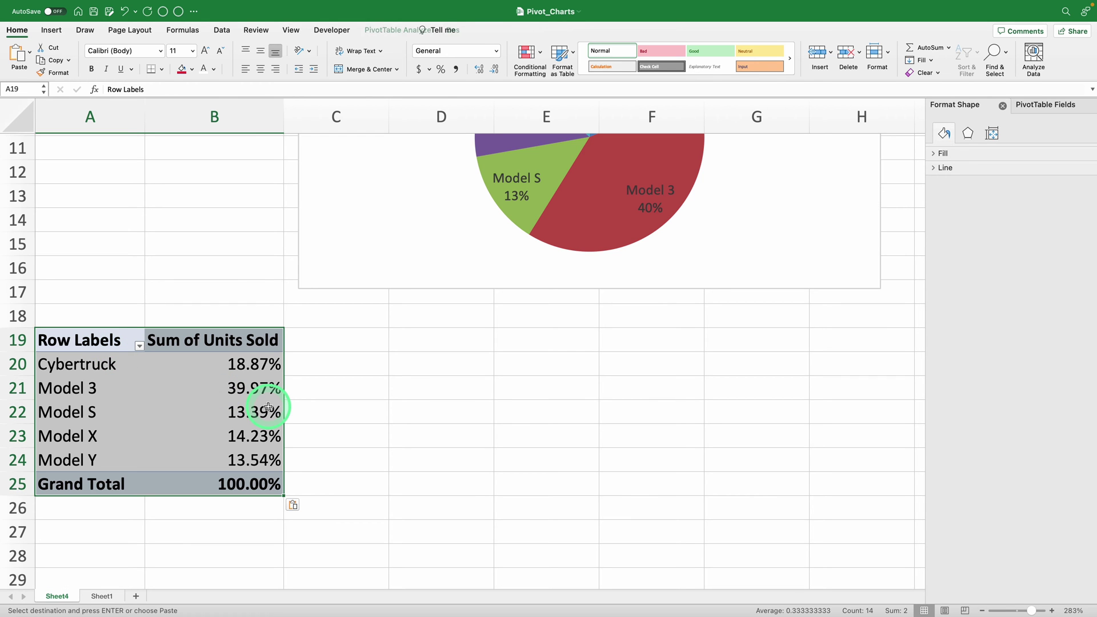
# Add Year as columns of the copied pivot, splitting shares into 2021 through 2024.
pyautogui.click(268, 407)
pyautogui.click(1051, 107)
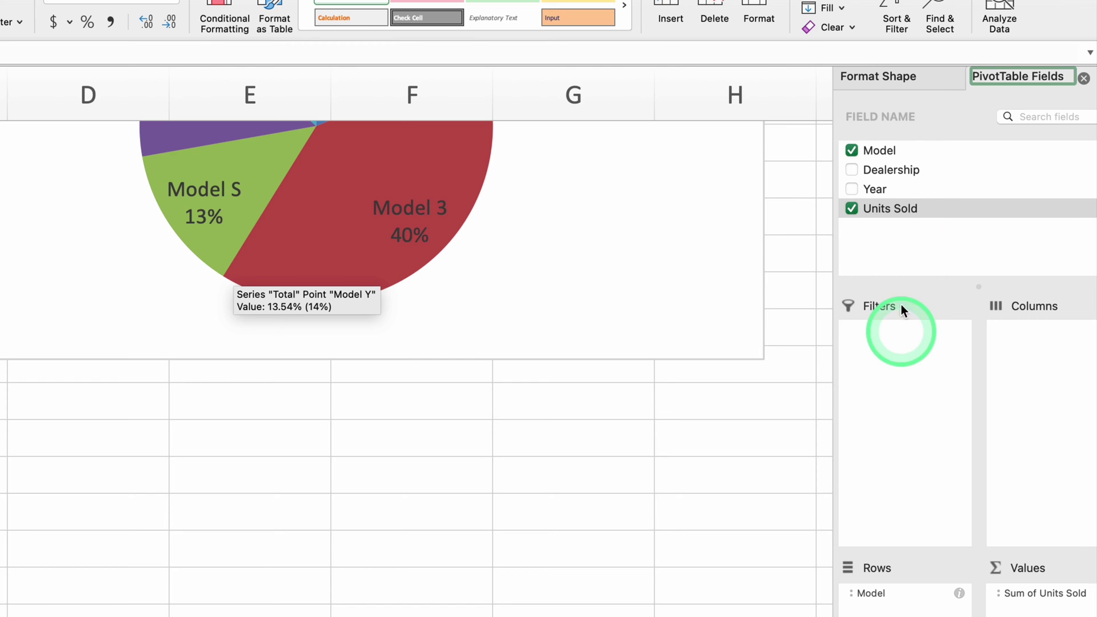
pyautogui.moveTo(917, 188); pyautogui.dragTo(1036, 399)
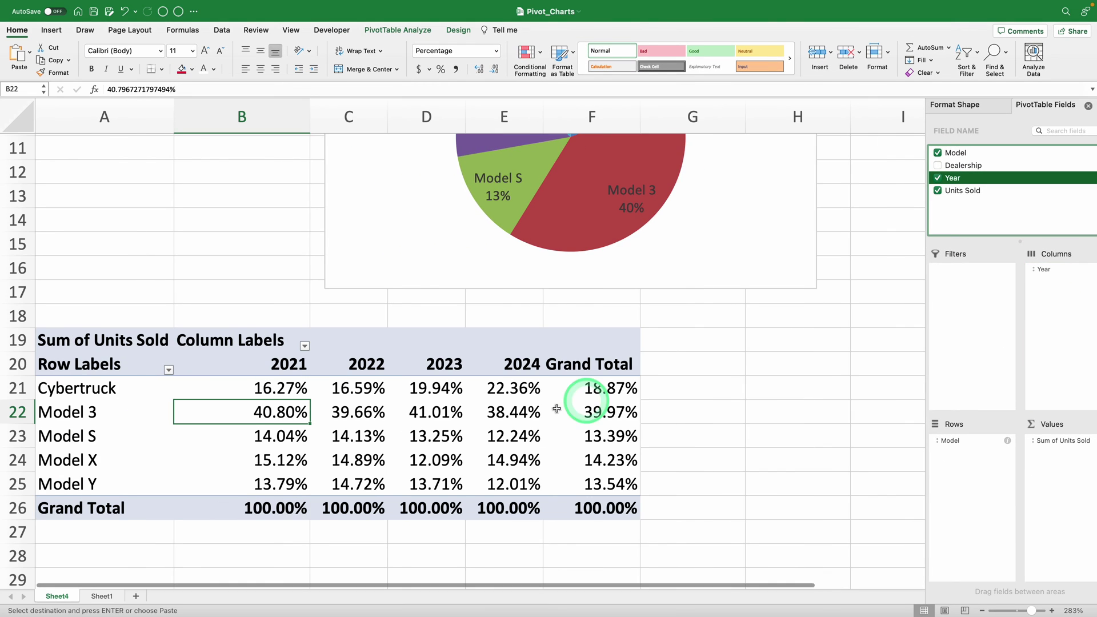
pyautogui.scroll(-2, 550, 410)
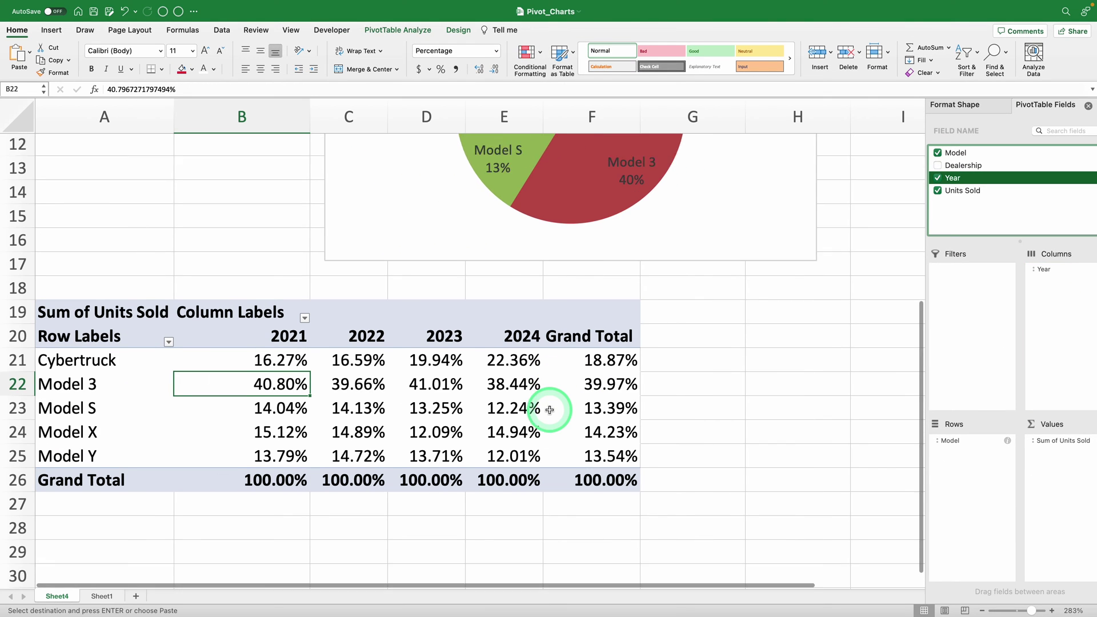
pyautogui.scroll(-5, 549, 410)
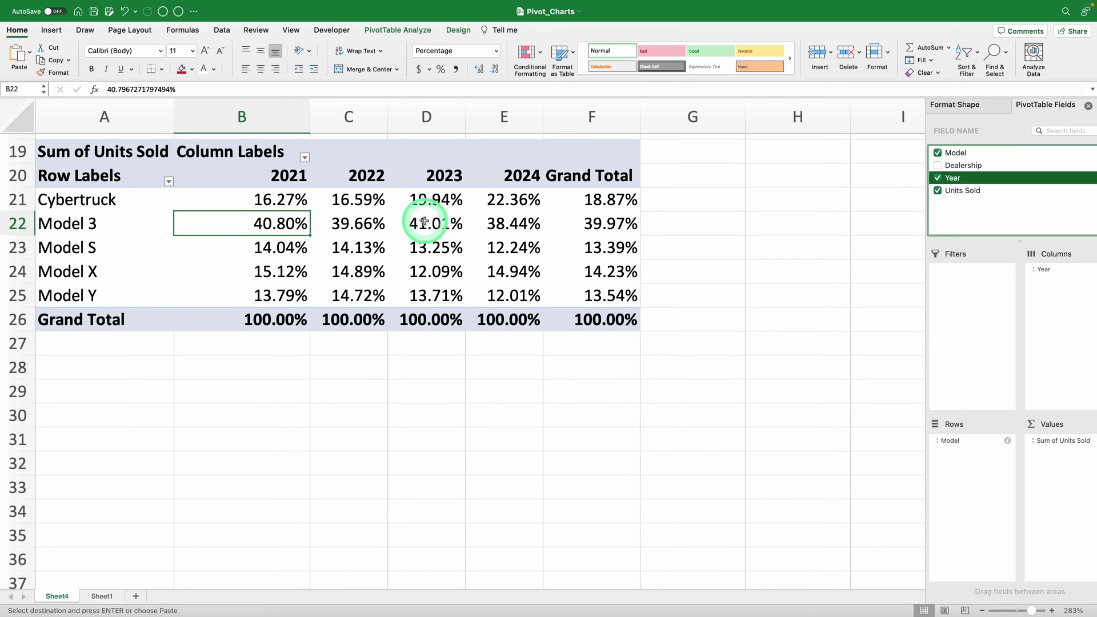
# Set the copied pivot's values to No Calculation, showing raw units like 39675 for Model 3 in 2022.
pyautogui.click(355, 225)
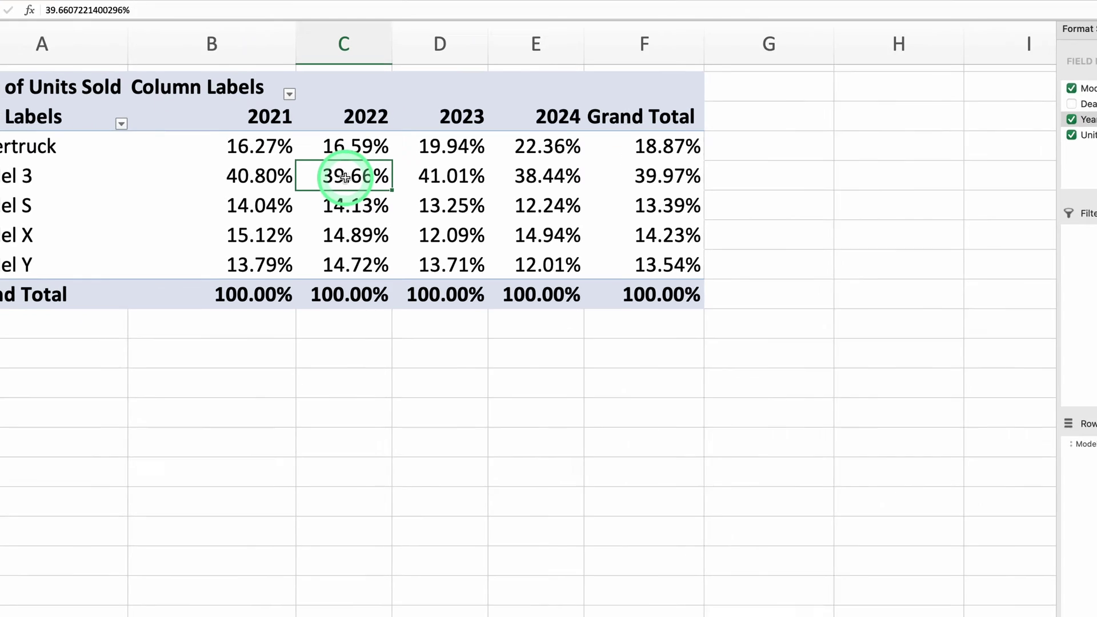
pyautogui.rightClick(350, 225)
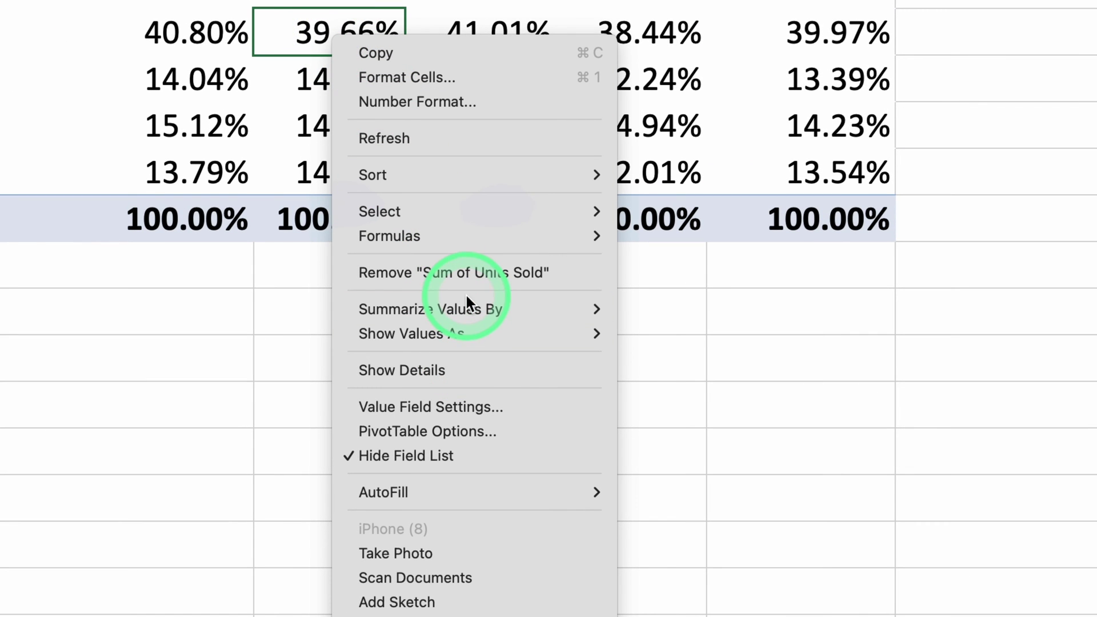
pyautogui.moveTo(453, 334)
pyautogui.click(691, 333)
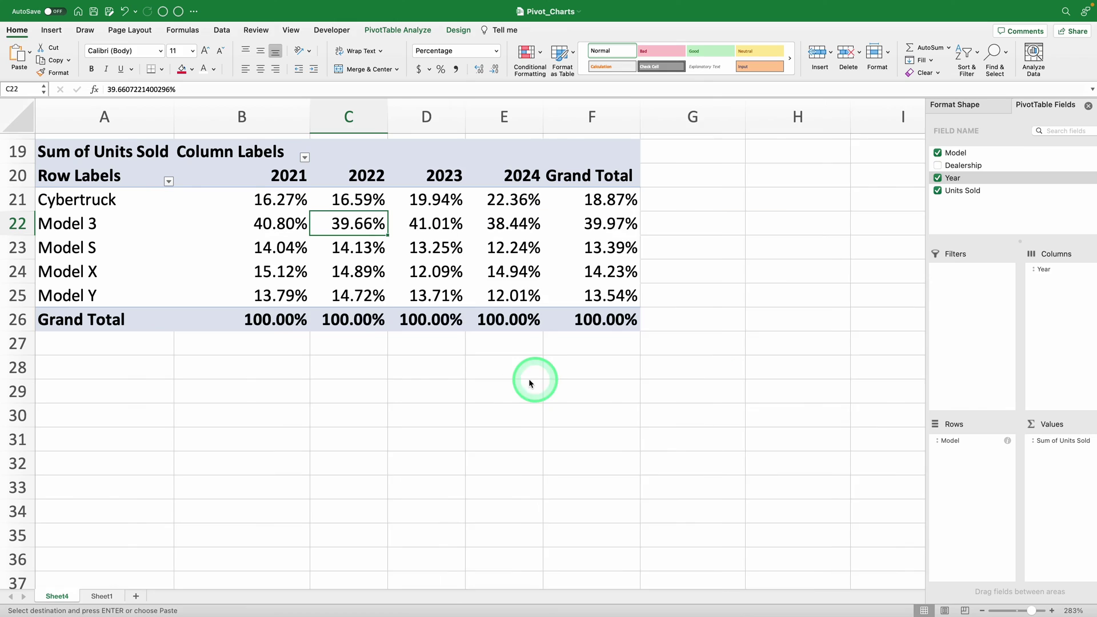
pyautogui.scroll(1, 345, 269)
pyautogui.scroll(-1, 345, 268)
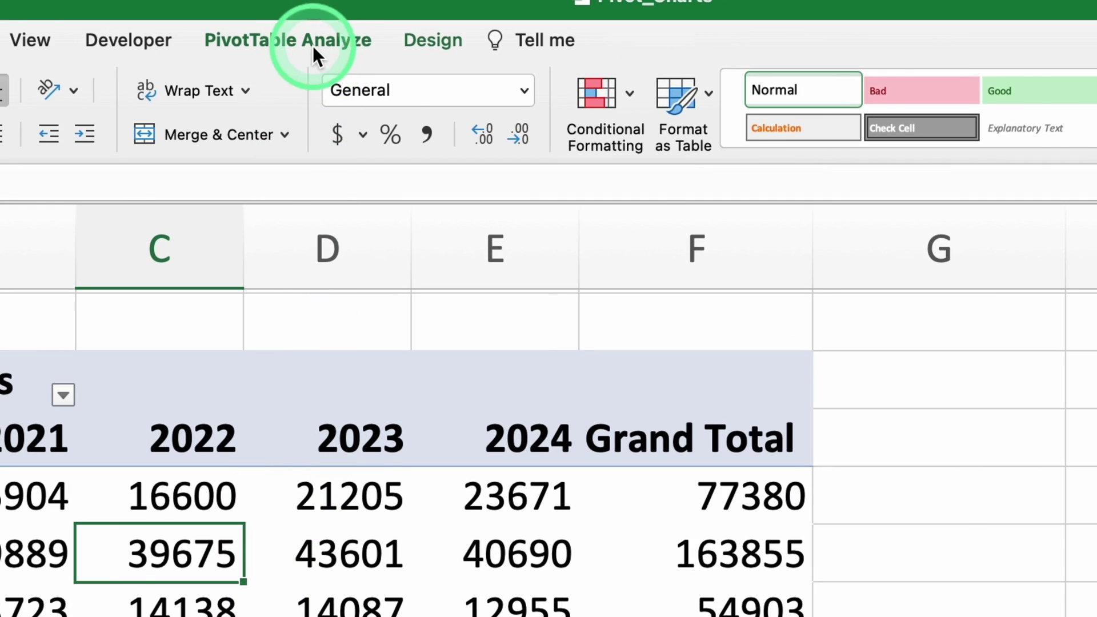
# Insert a clustered column PivotChart of units per model by year 2021–2024 and place it beside the copied table.
pyautogui.click(313, 46)
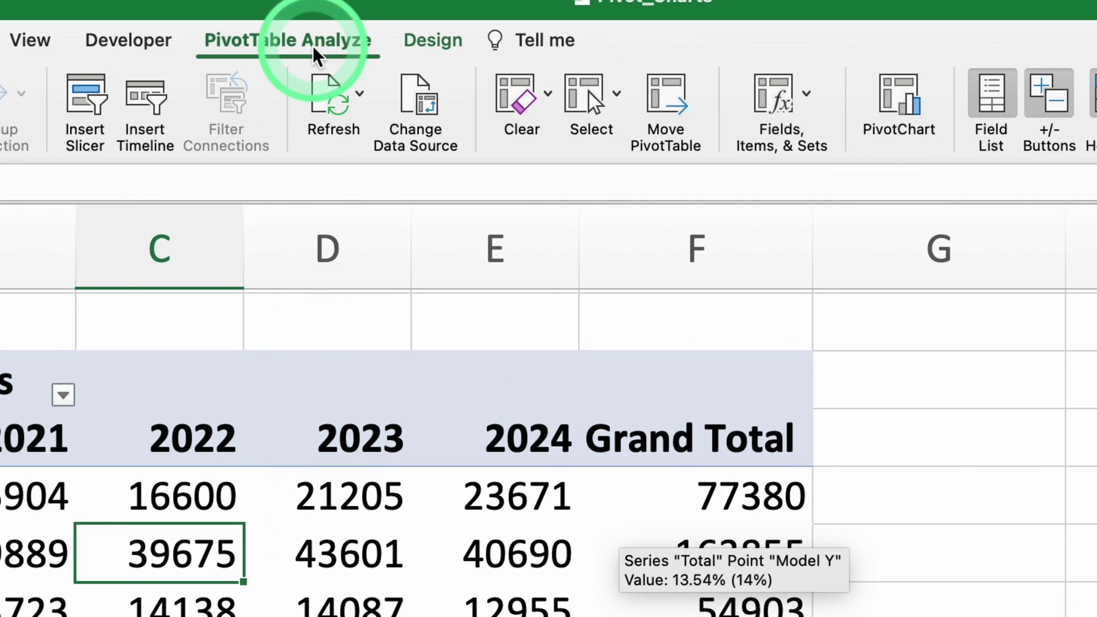
pyautogui.click(899, 100)
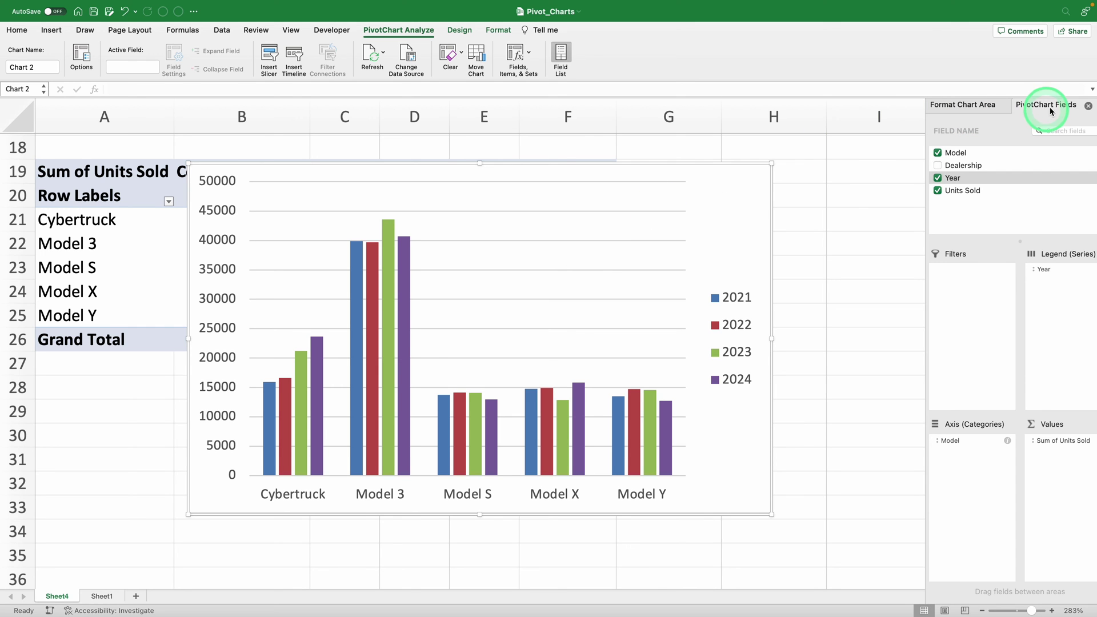
pyautogui.click(1085, 90)
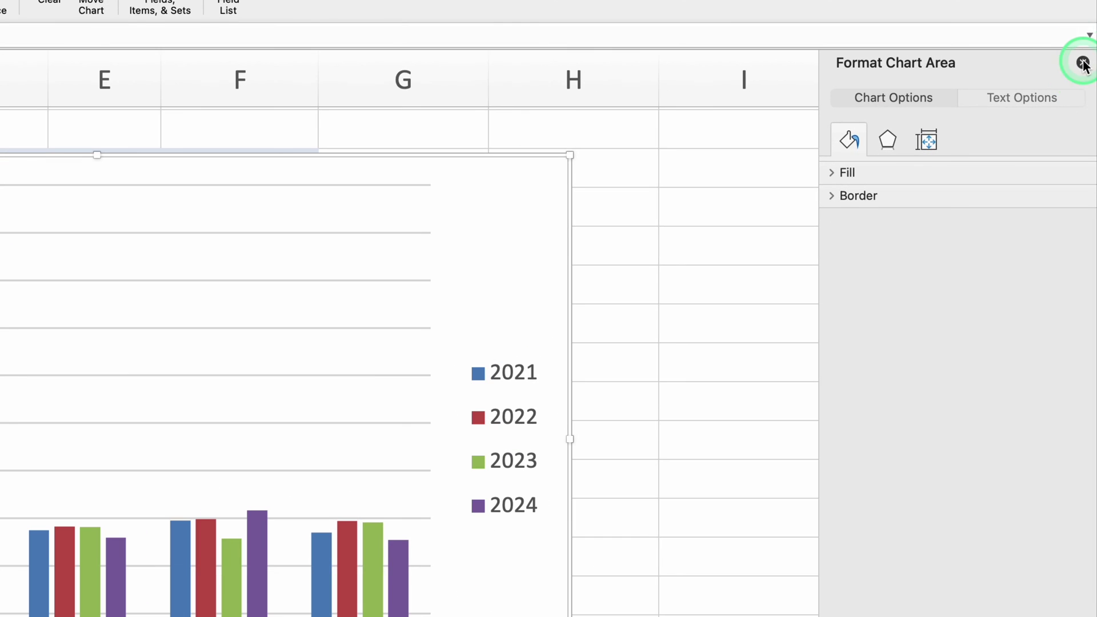
pyautogui.click(1083, 63)
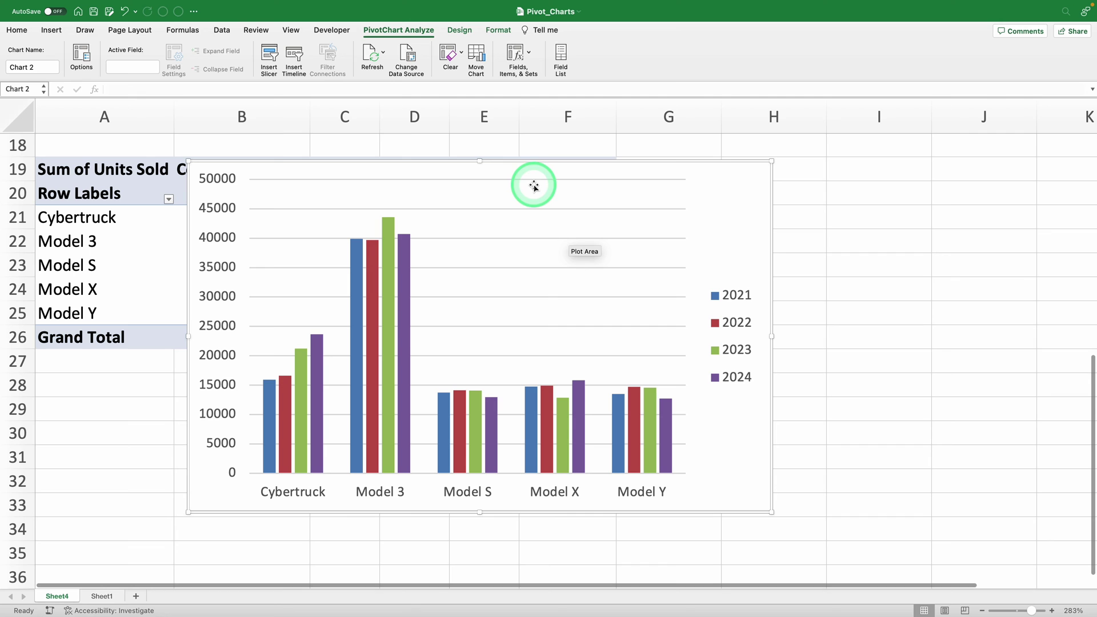
pyautogui.moveTo(530, 172); pyautogui.dragTo(718, 168)
pyautogui.click(638, 423)
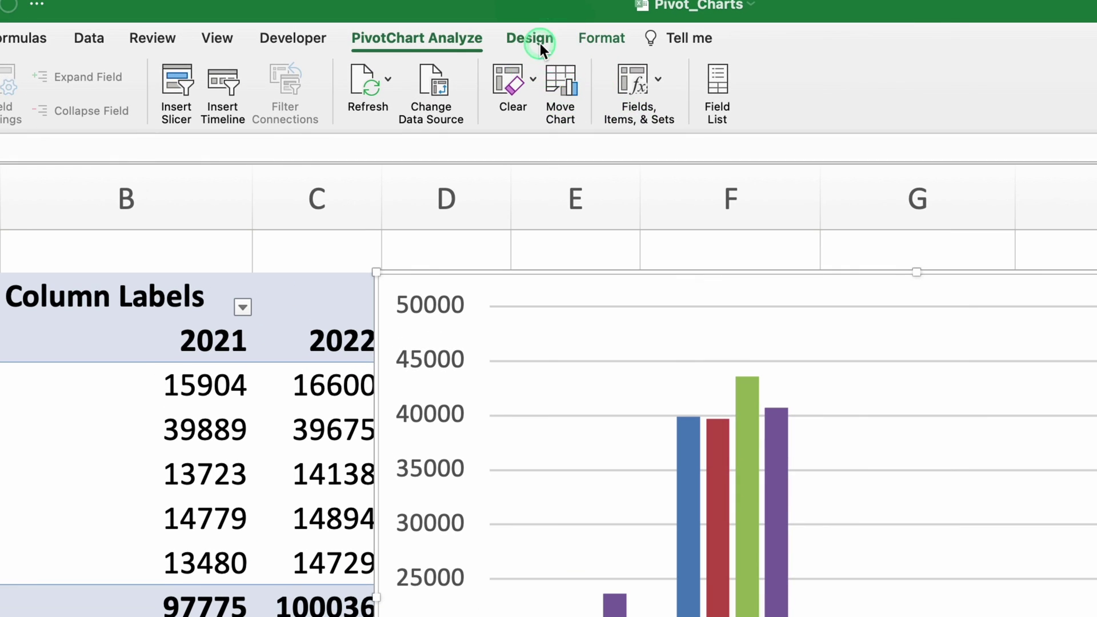
# Switch the pivot chart's rows and columns so bars group by year 2021–2024, one colour per model.
pyautogui.click(460, 30)
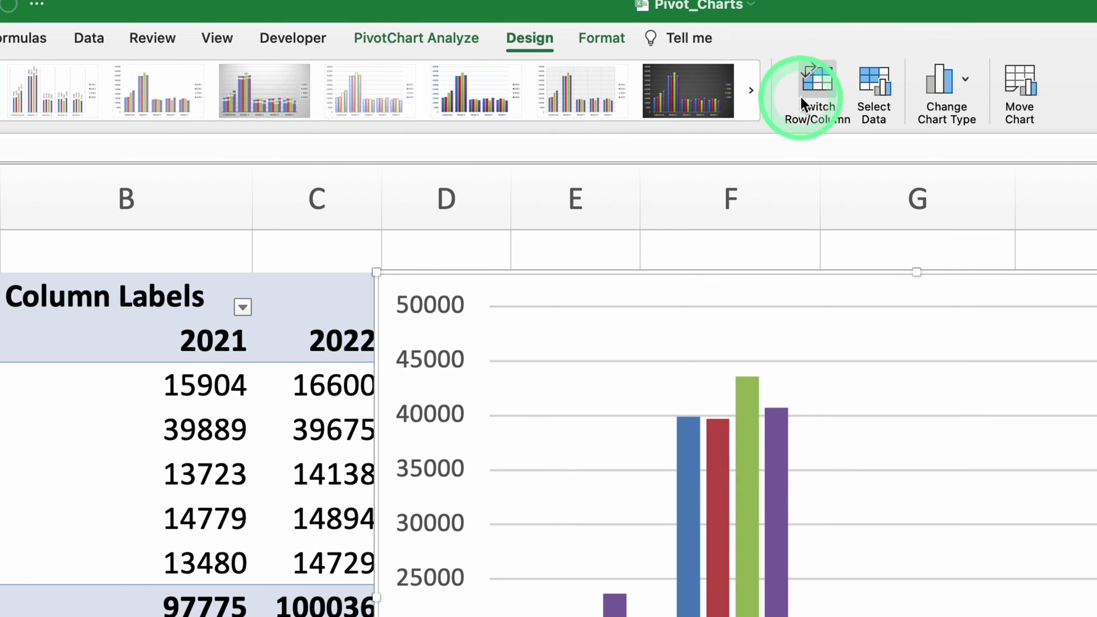
pyautogui.click(831, 87)
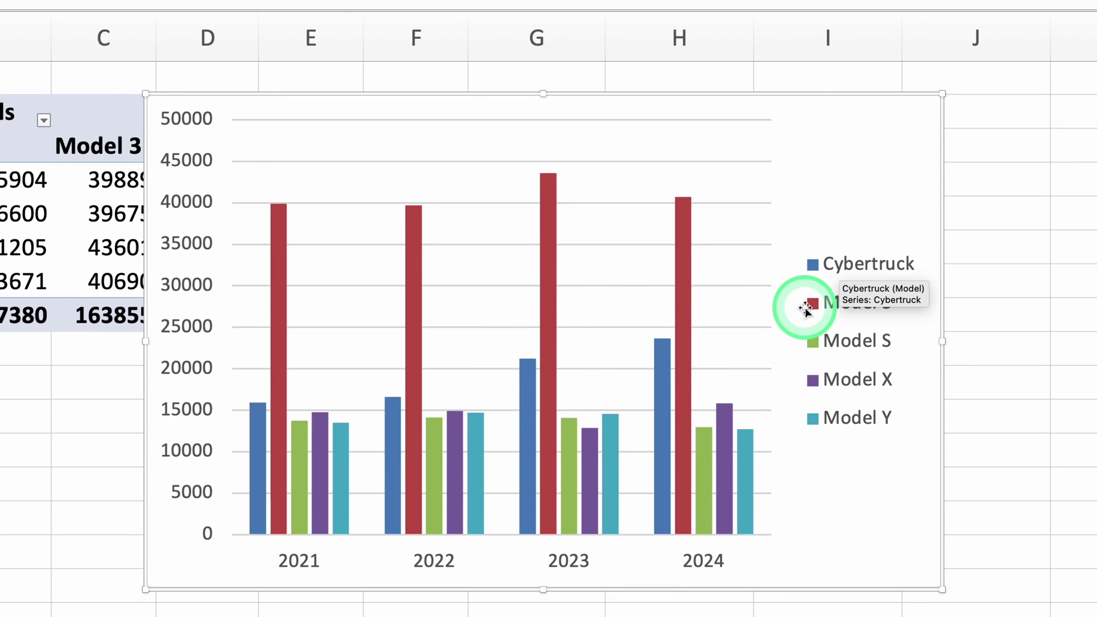
pyautogui.scroll(-1, 806, 303)
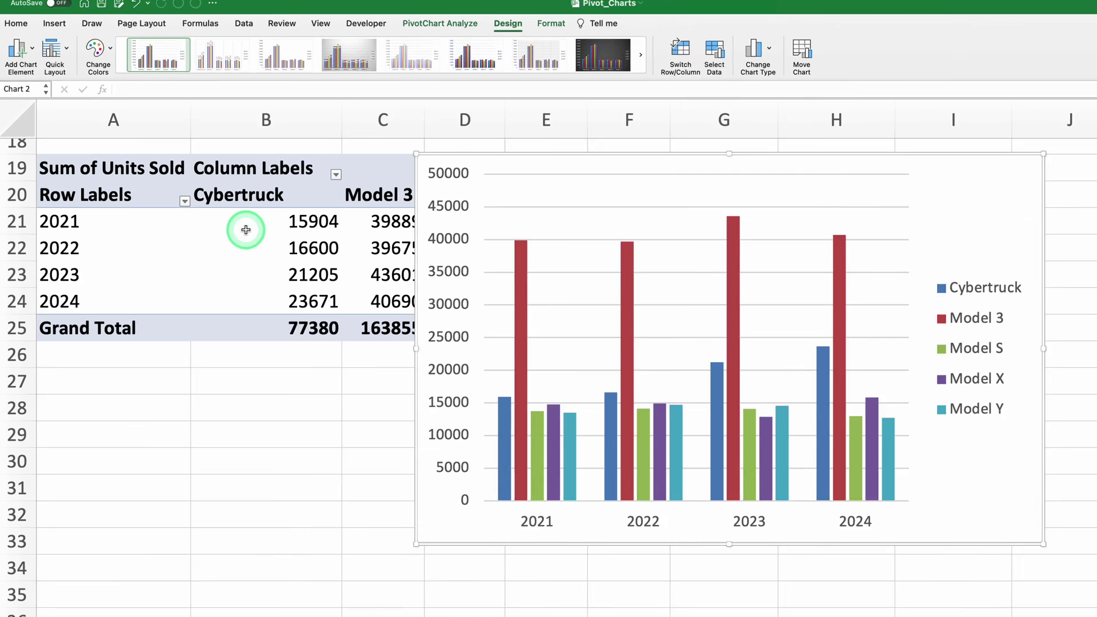
# Insert a pivot table slicer on the Model field, listing Cybertruck and Models 3, S, X and Y.
pyautogui.click(246, 229)
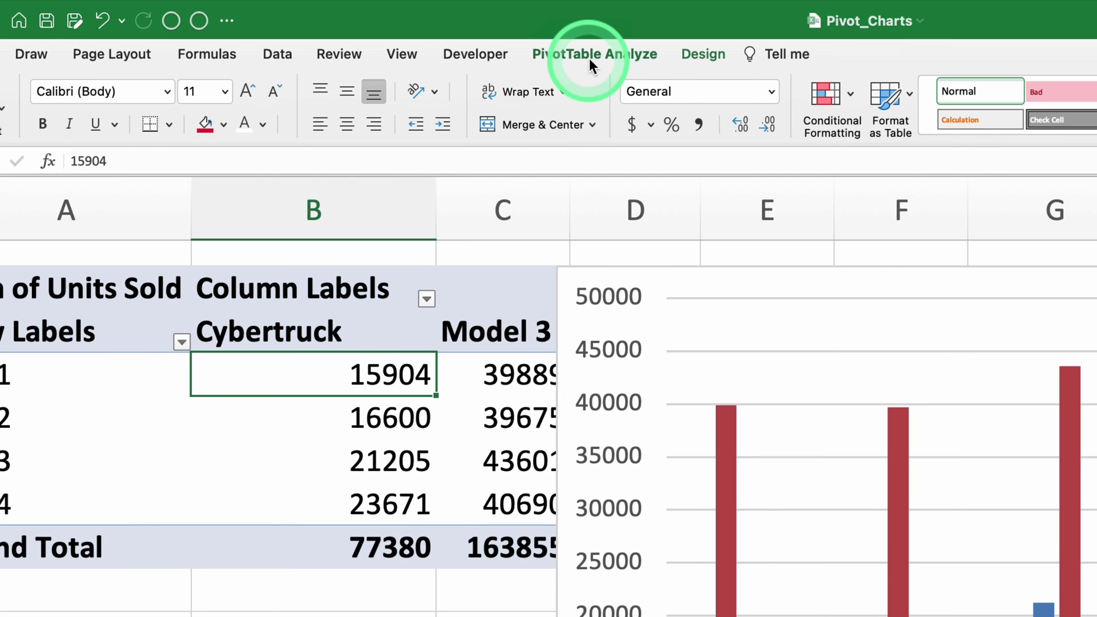
pyautogui.click(594, 56)
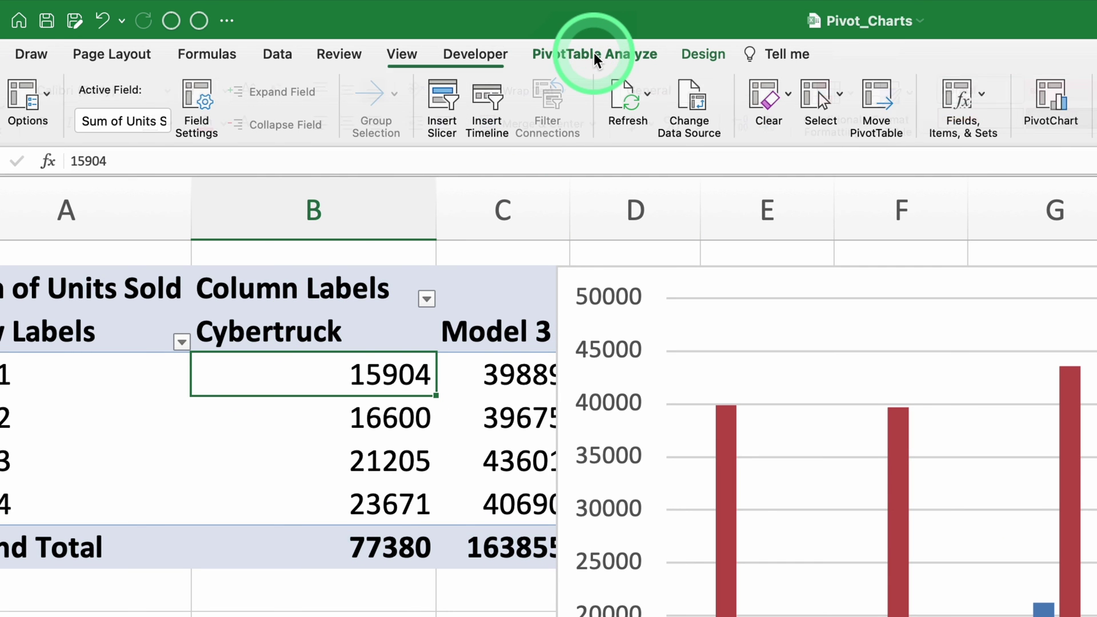
pyautogui.click(445, 92)
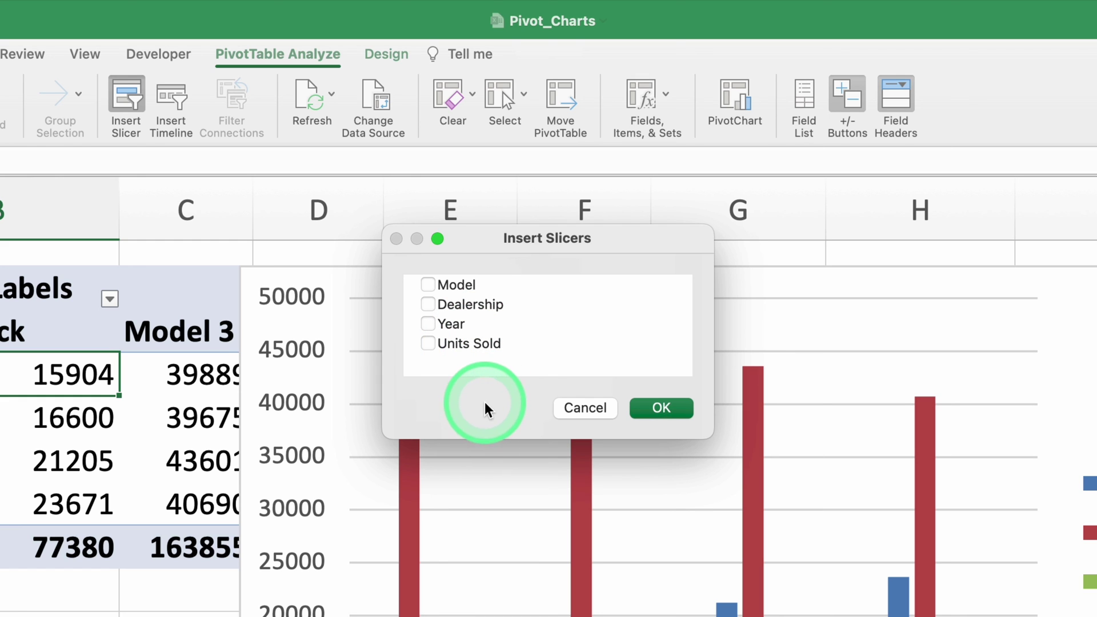
pyautogui.click(429, 284)
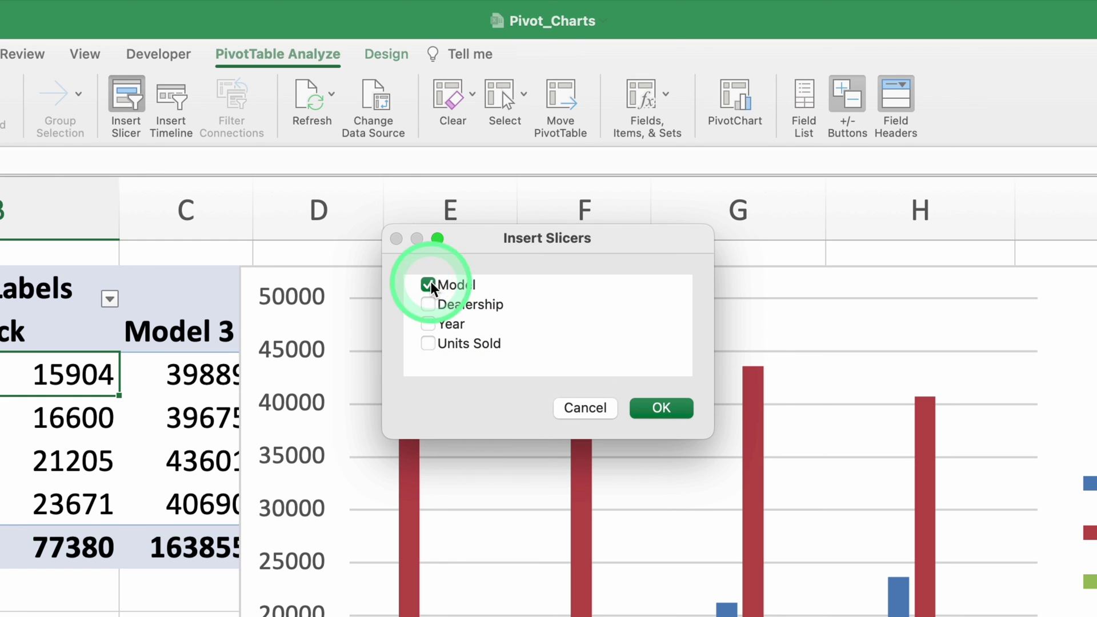
pyautogui.click(685, 409)
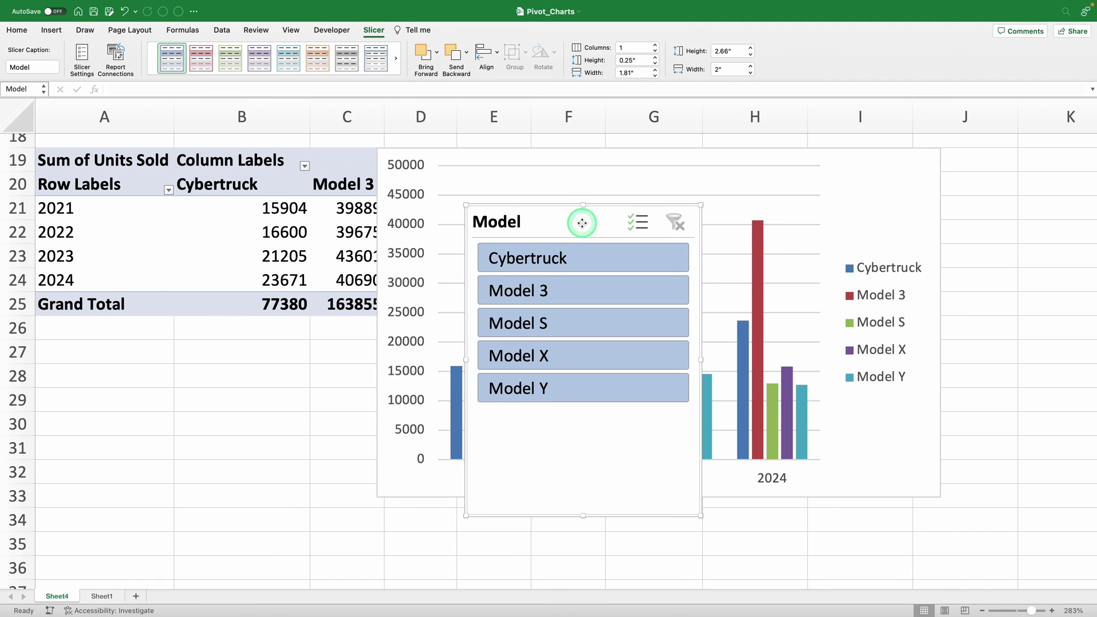
# Move the slicer below the table, filter to Cybertruck (77380 total), and shift the chart to reveal Grand Total.
pyautogui.moveTo(582, 223); pyautogui.dragTo(255, 339)
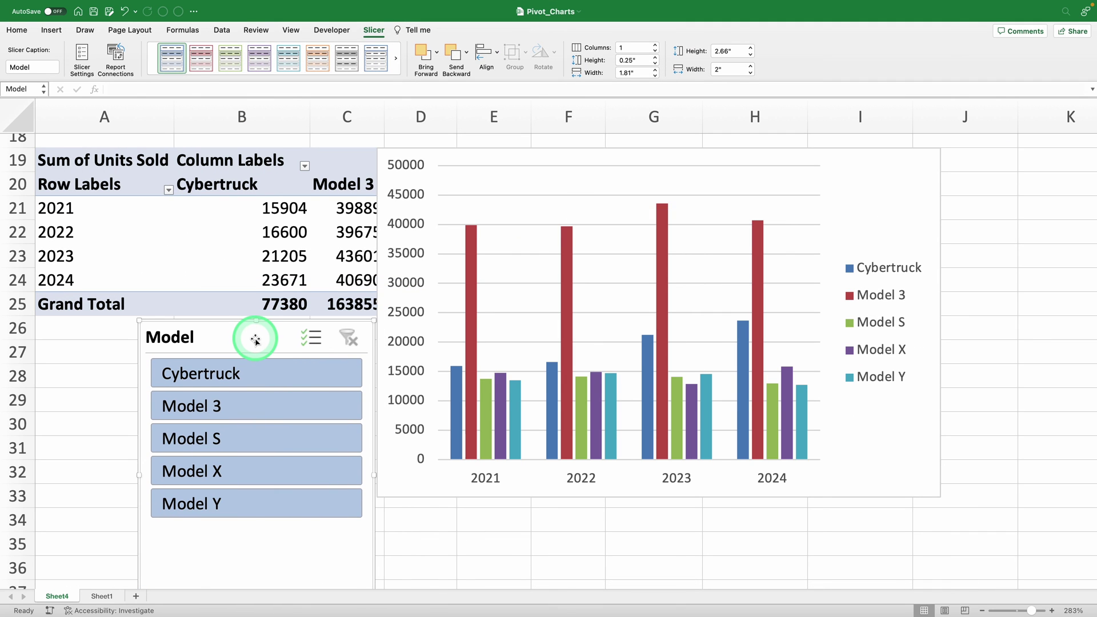
pyautogui.click(255, 377)
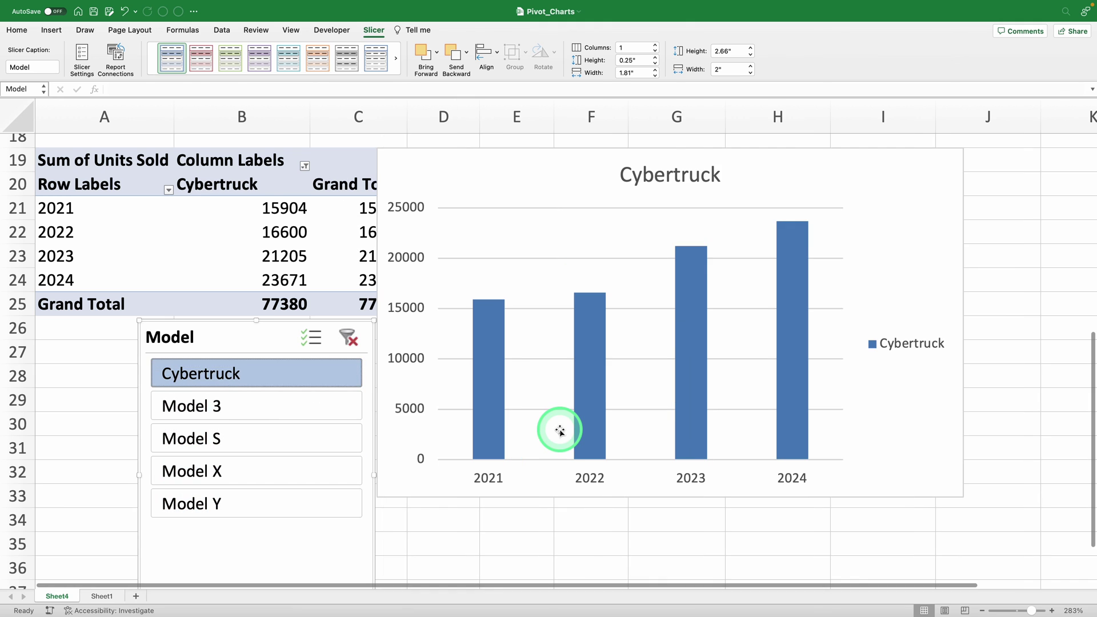
pyautogui.scroll(-1, 560, 431)
pyautogui.scroll(-3, 559, 433)
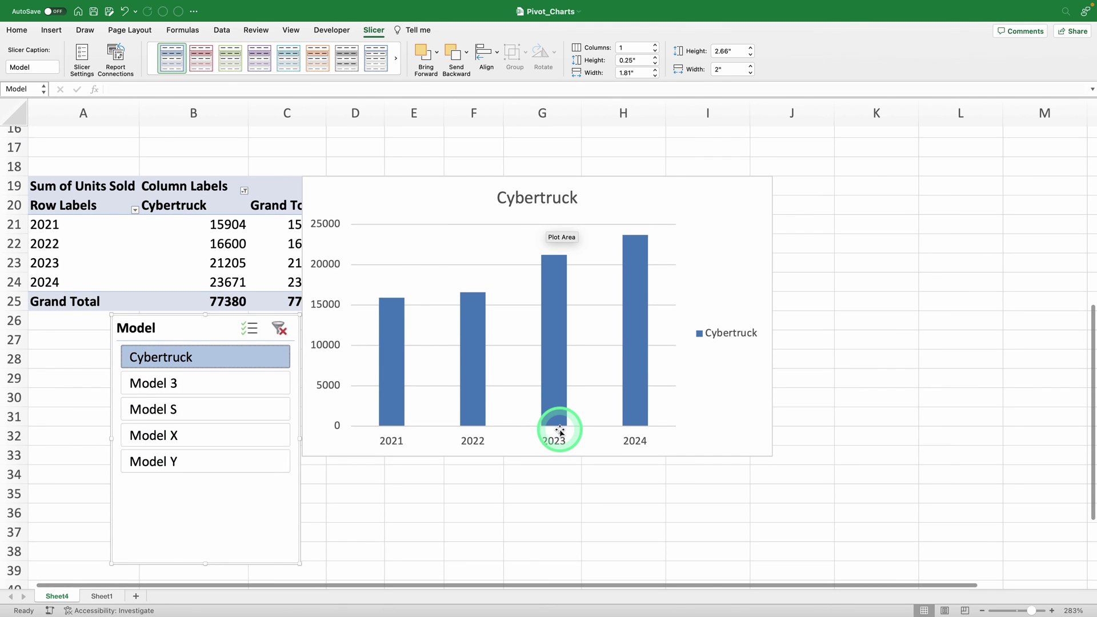
pyautogui.scroll(-2, 391, 393)
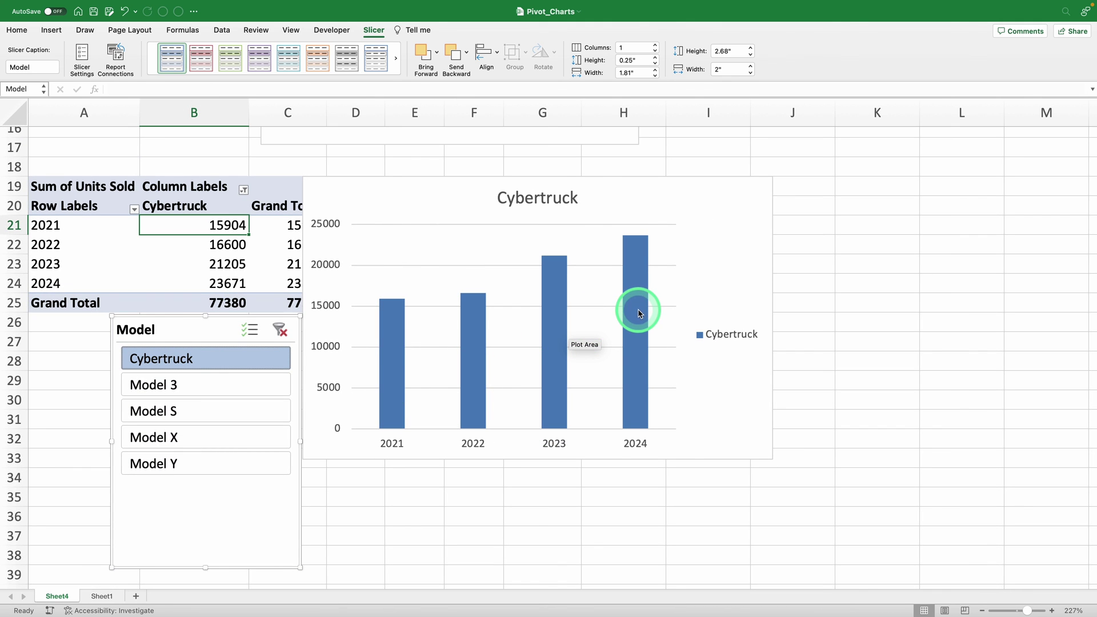
pyautogui.moveTo(640, 187); pyautogui.dragTo(685, 186)
pyautogui.scroll(-1, 641, 347)
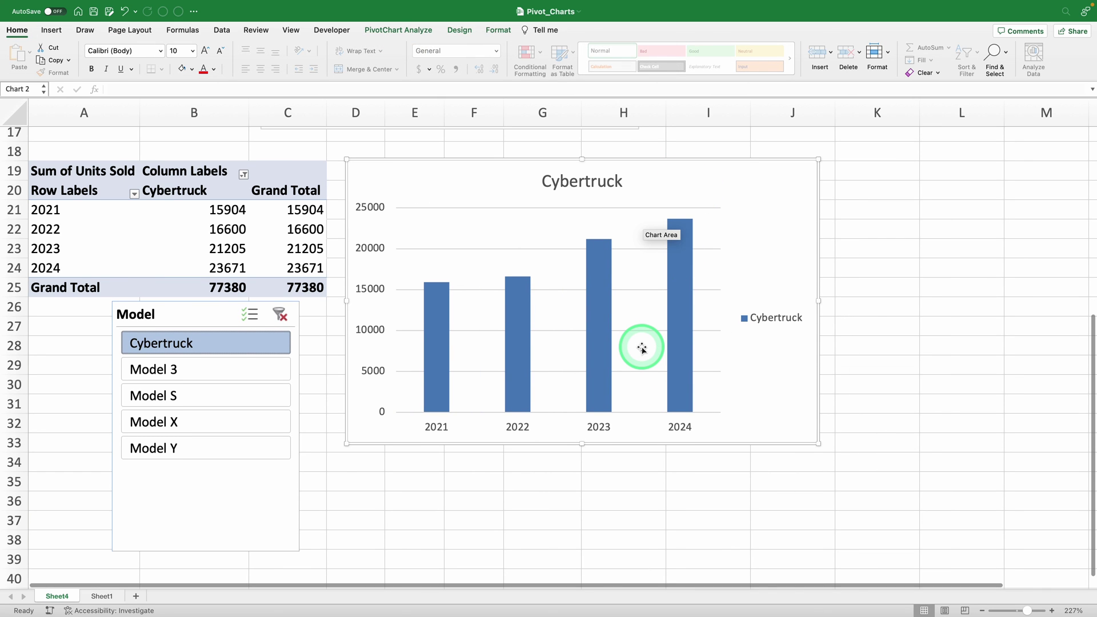